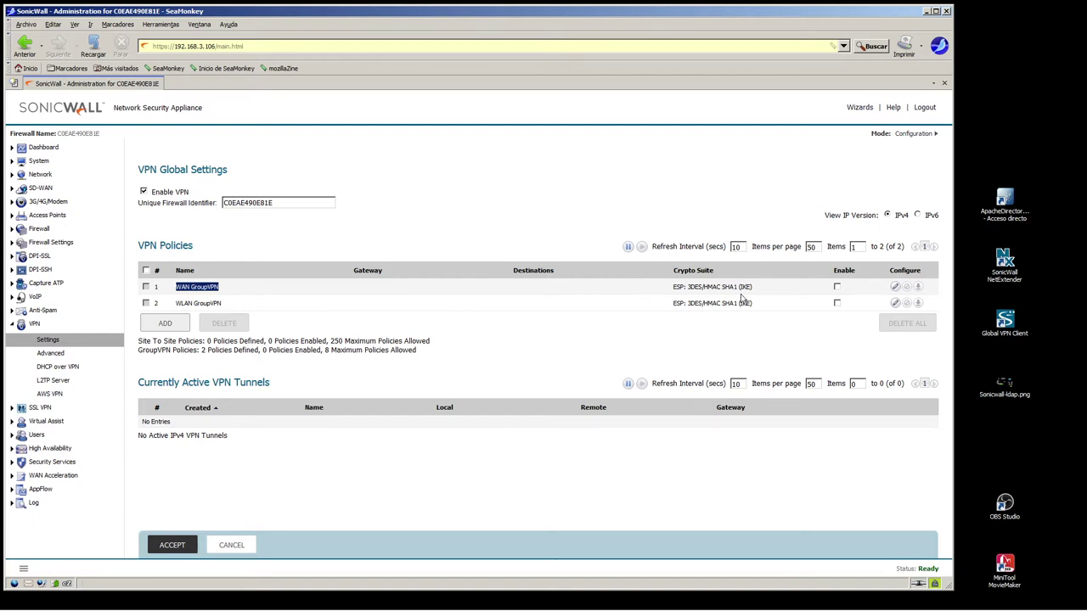
Enable the WAN GroupVPN policy and replace its shared secret with a new one
click(837, 287)
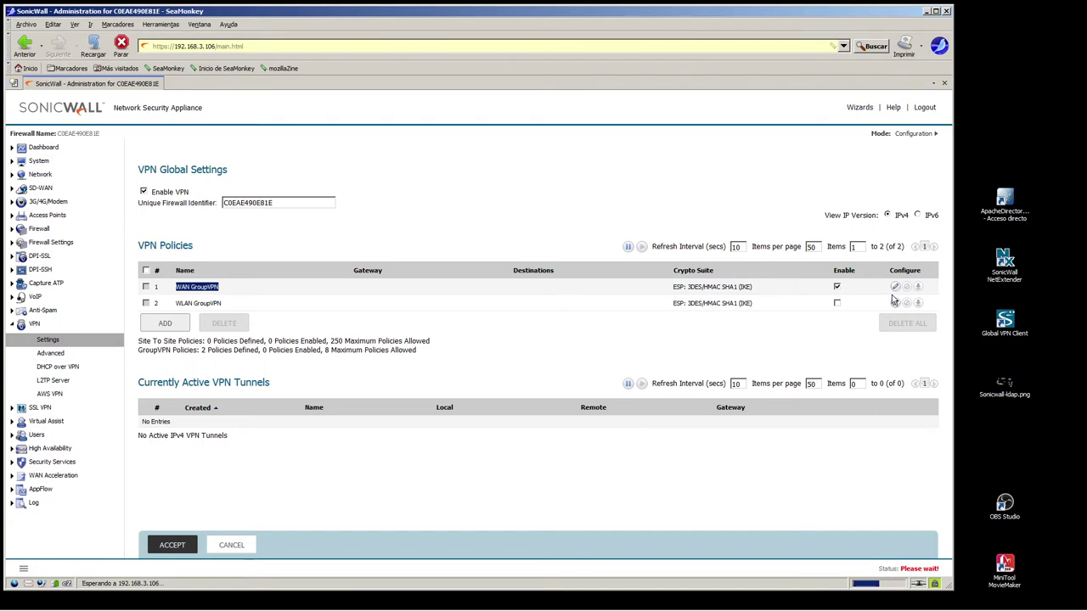
click(893, 295)
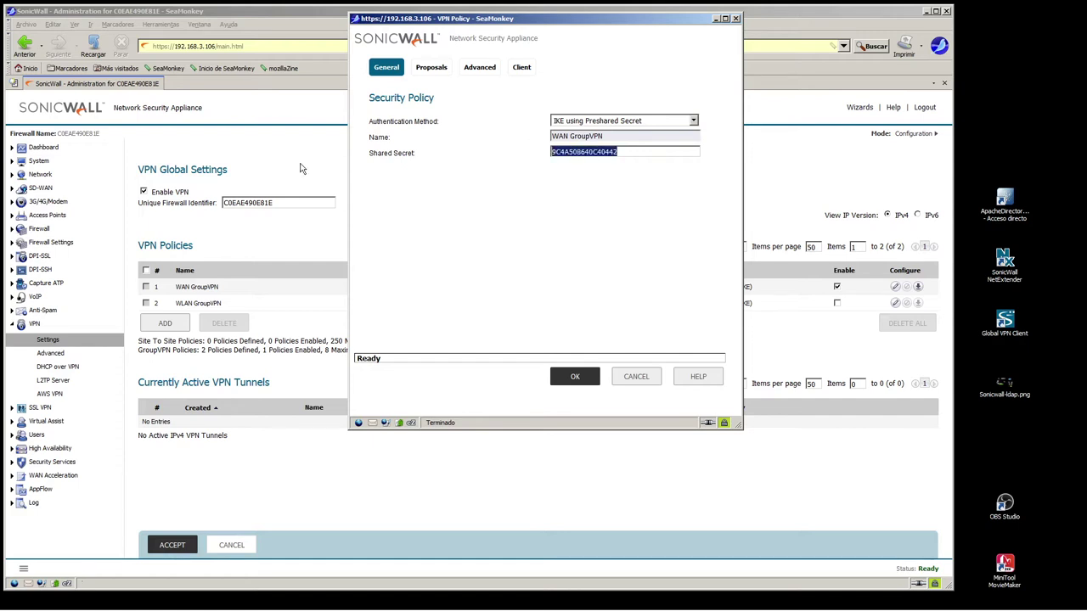
key(BackSpace)
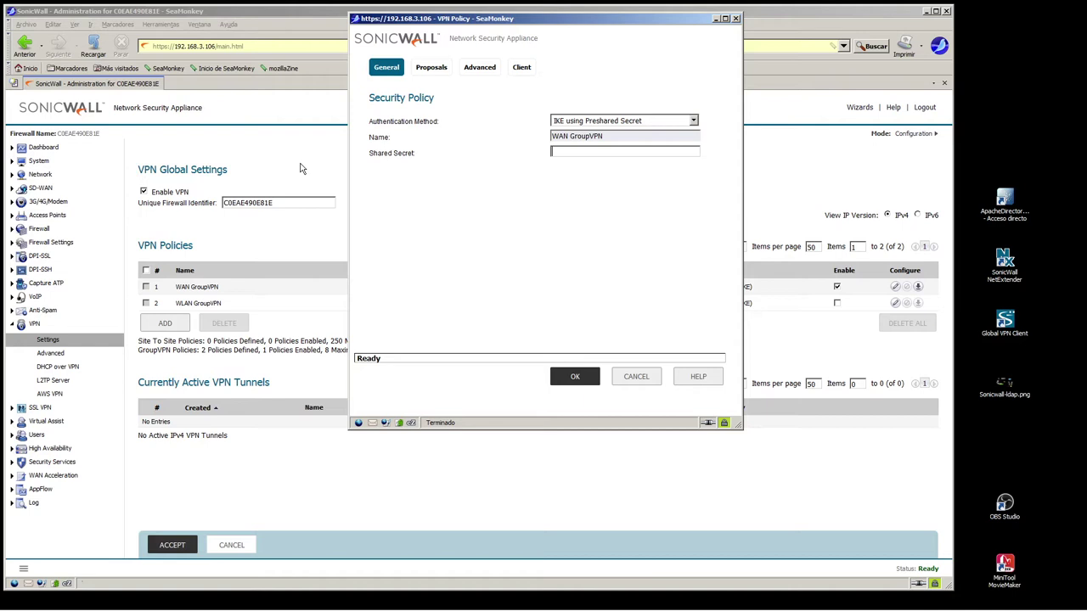
click(432, 71)
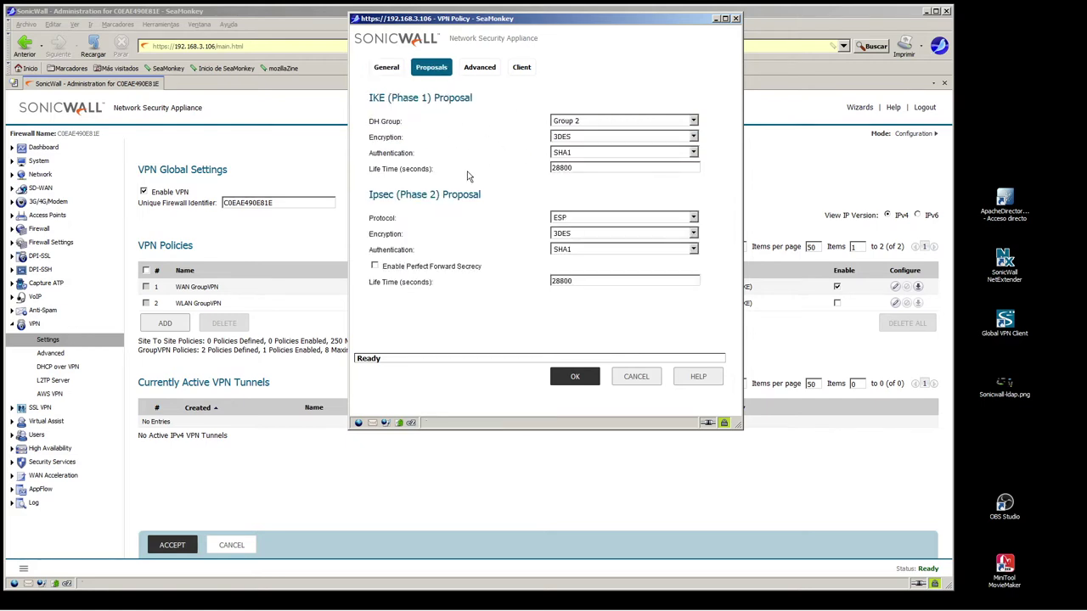
Review the policy's phase 1 and phase 2 proposals and its advanced settings
drag(380, 120, 495, 284)
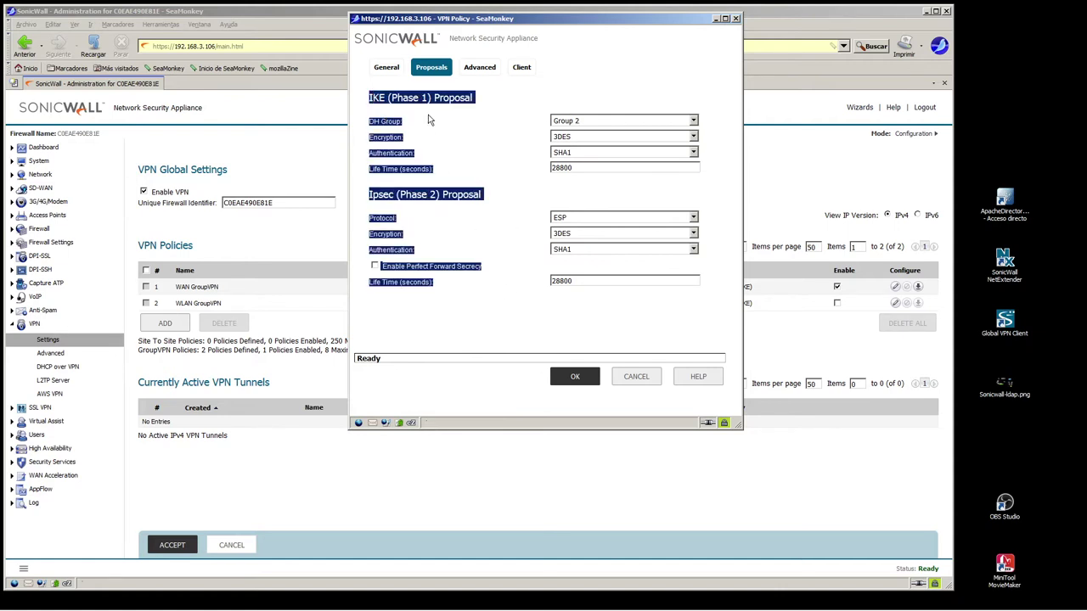
click(479, 70)
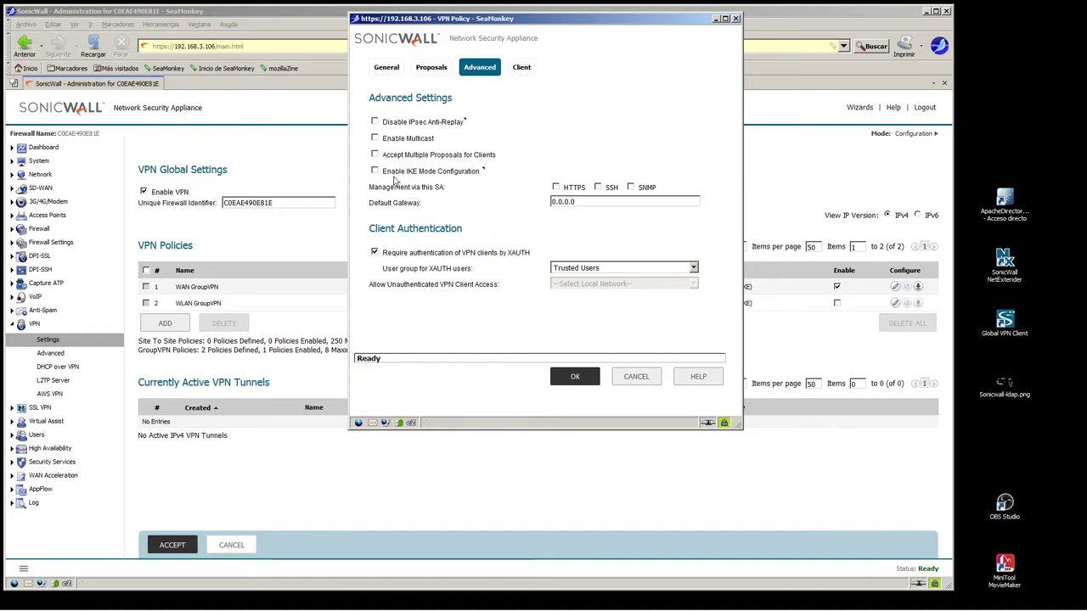
click(522, 68)
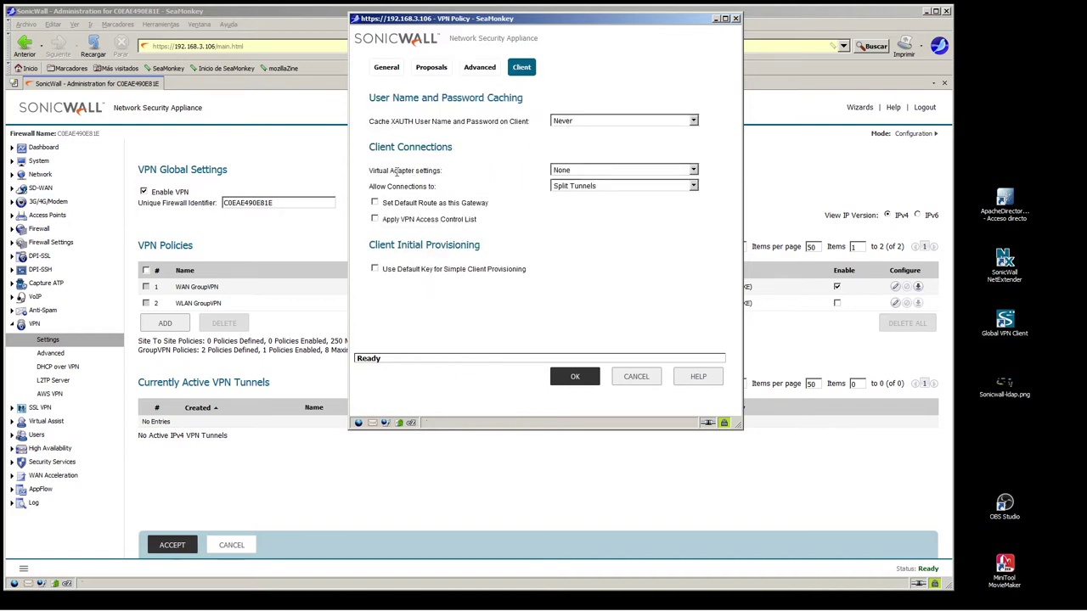
Set Virtual Adapter settings to DHCP Lease and keep Allow Connections to on Split Tunnels
drag(369, 171, 468, 175)
click(522, 168)
click(570, 170)
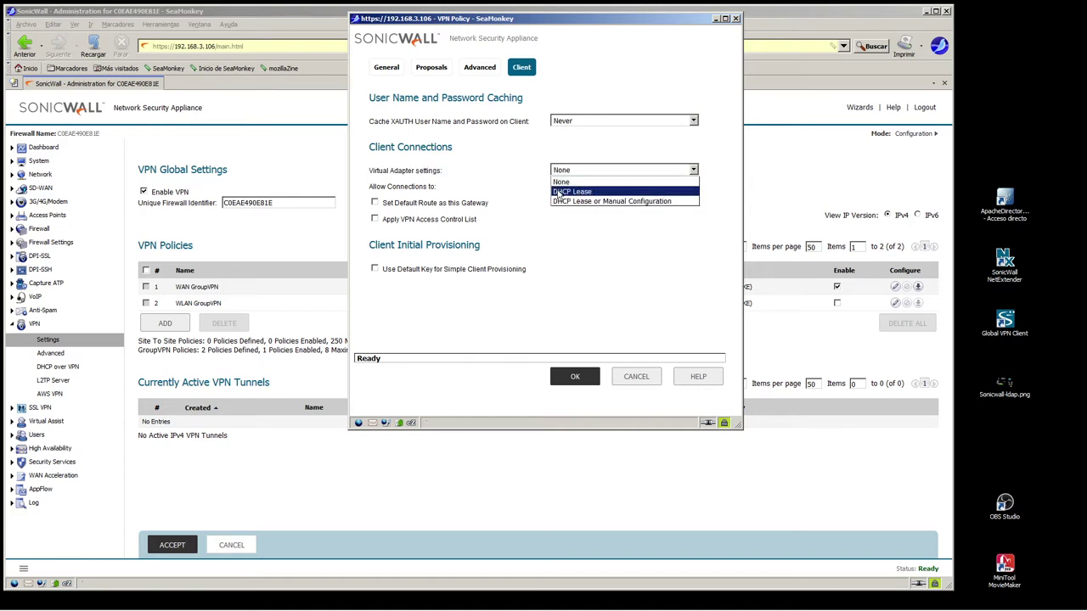
click(558, 191)
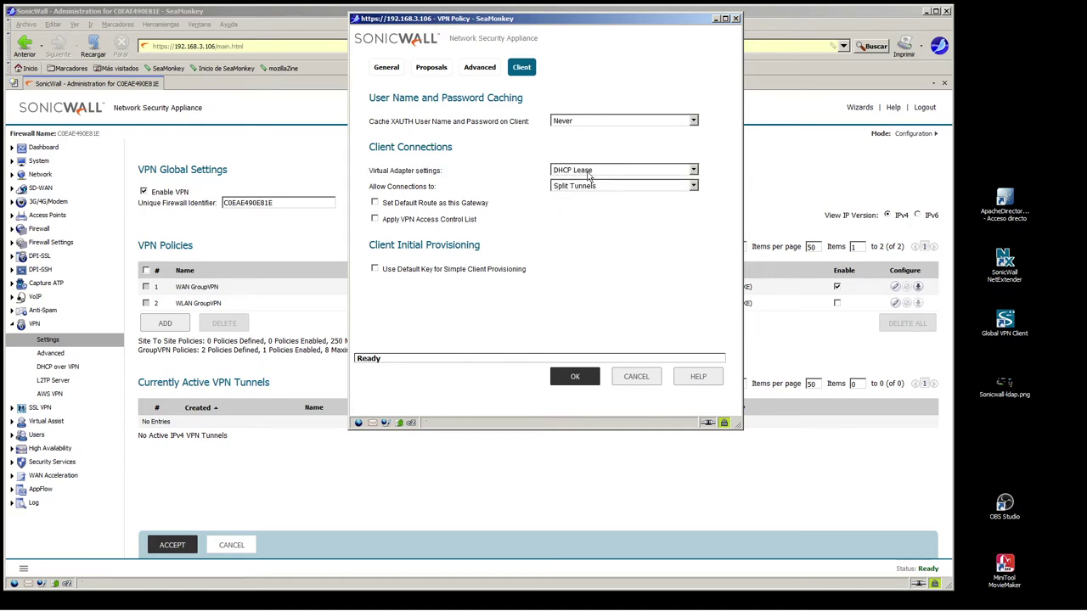
drag(365, 187, 471, 190)
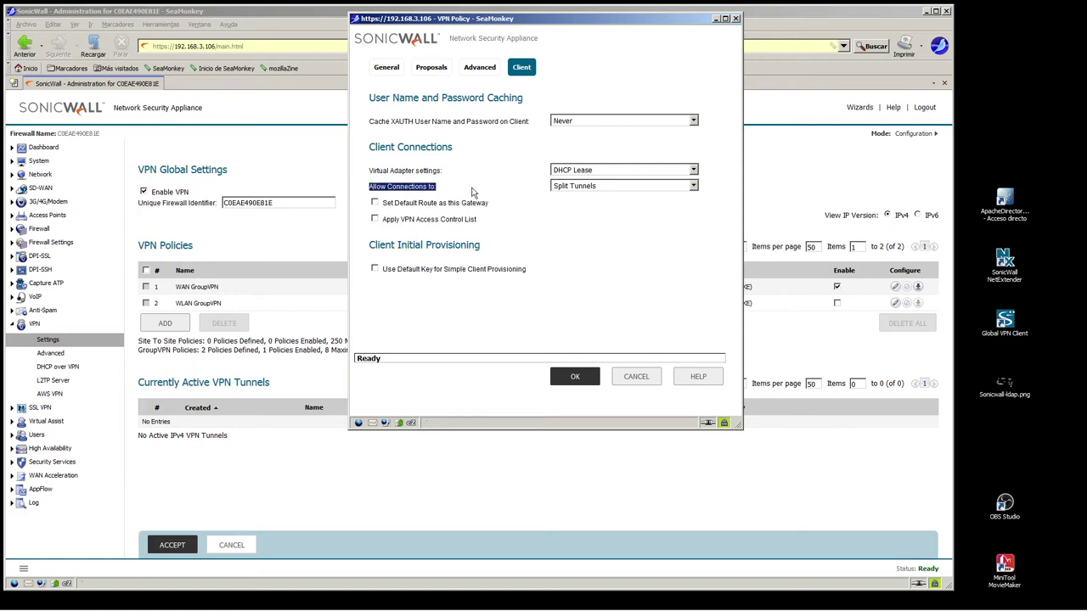
click(582, 187)
click(583, 188)
Save the WAN GroupVPN policy, then open DHCP over VPN with Central Gateway selected
click(574, 377)
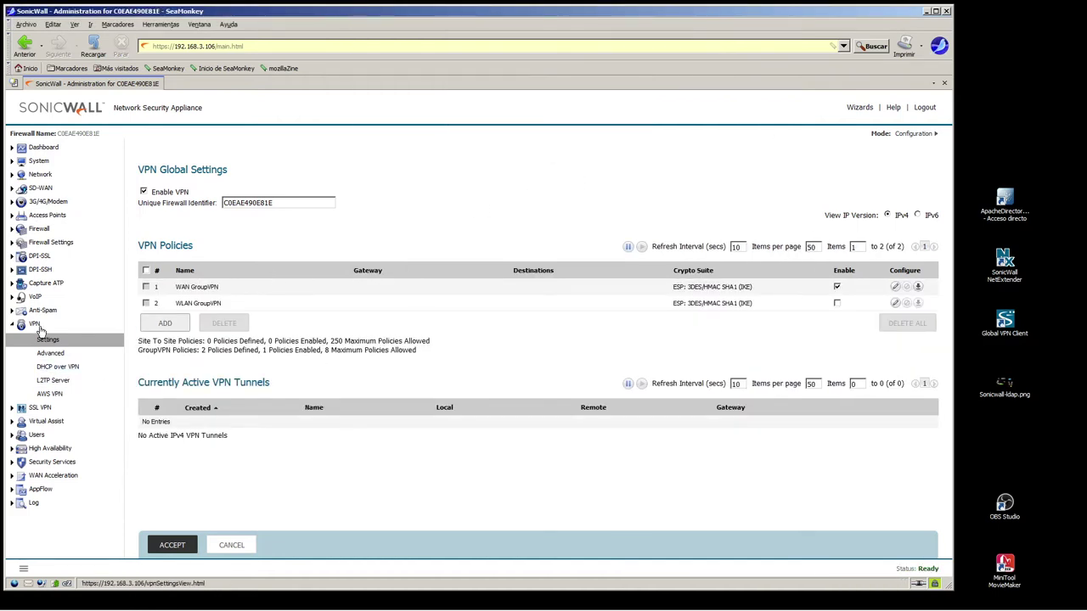
click(47, 370)
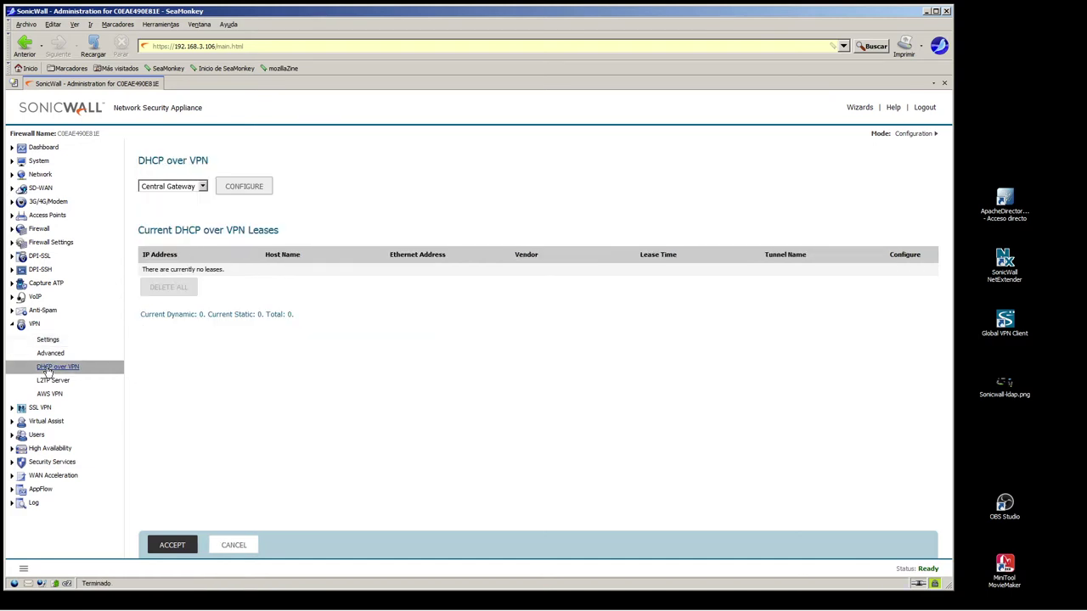
click(169, 189)
click(169, 192)
Enable the internal DHCP server for Global VPN Client connections in DHCP over VPN
click(244, 188)
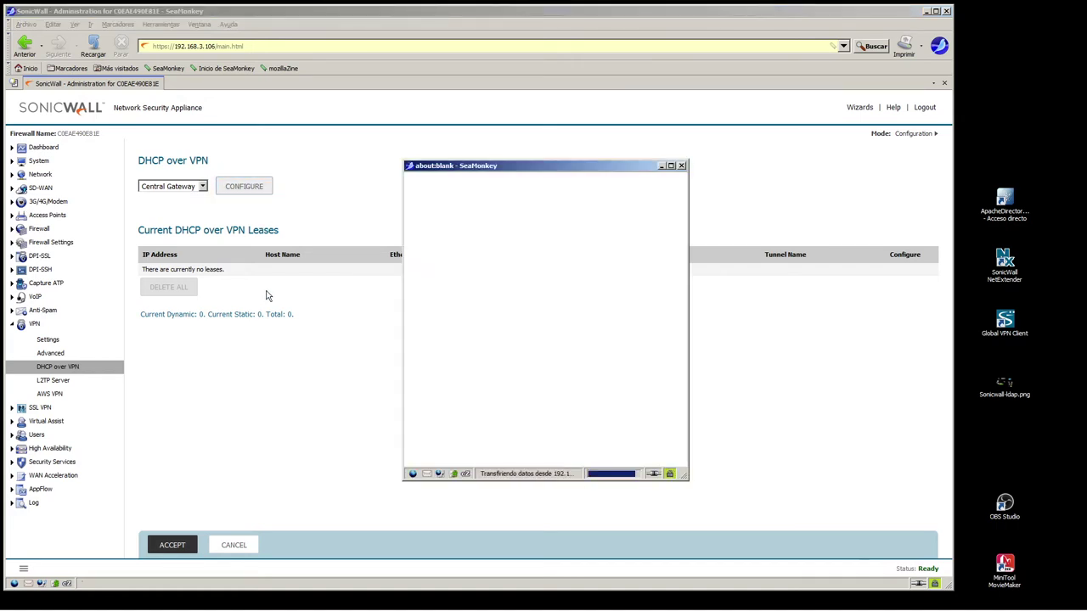
click(416, 238)
drag(514, 241, 427, 243)
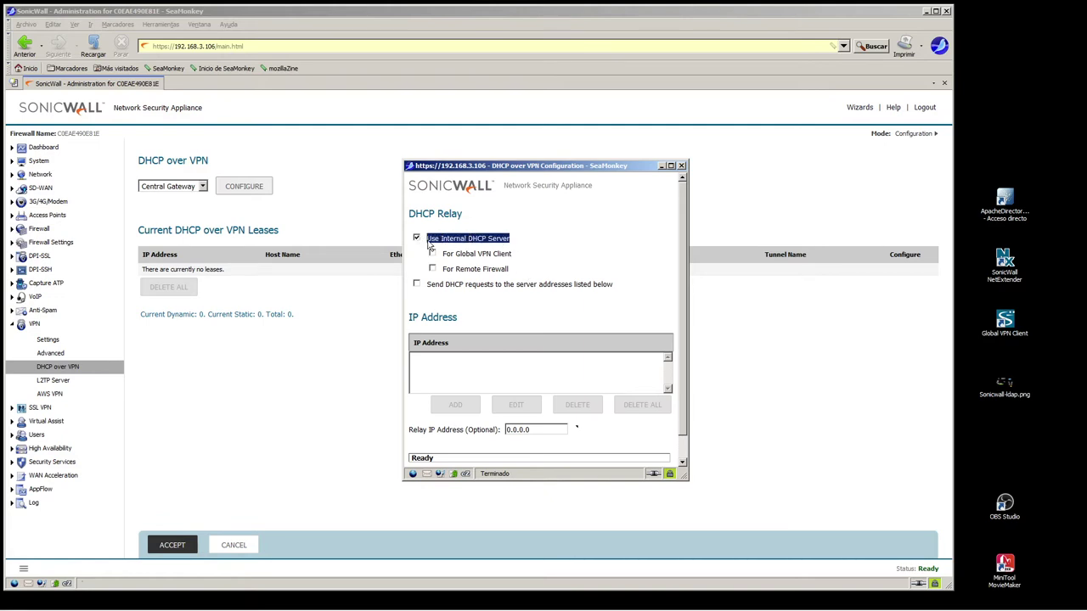
click(432, 254)
drag(526, 258, 446, 256)
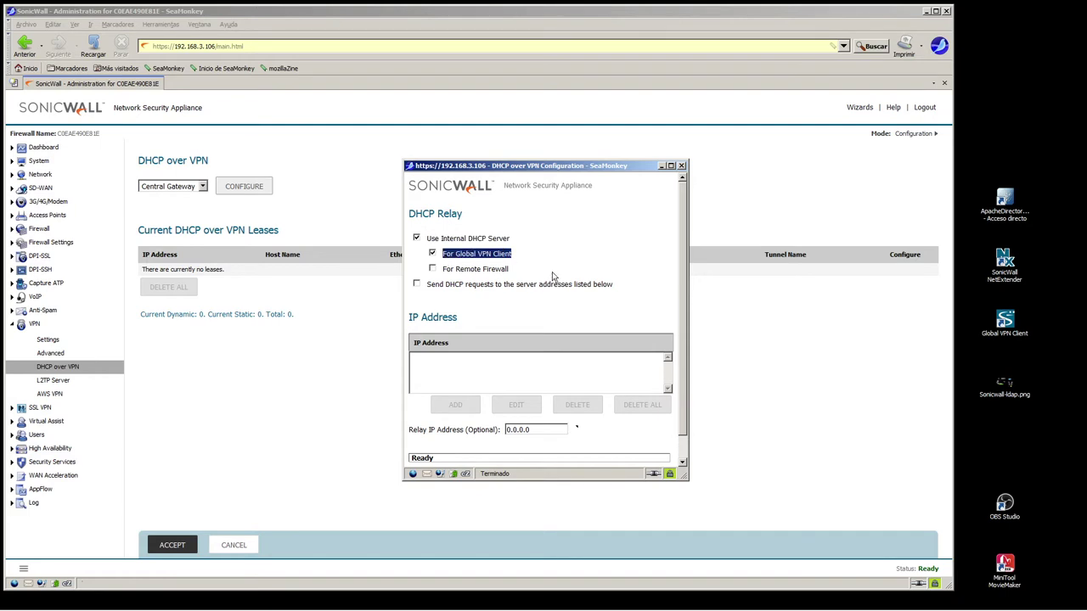
Clear the default 0.0.0.0 relay IP address
drag(535, 431, 338, 433)
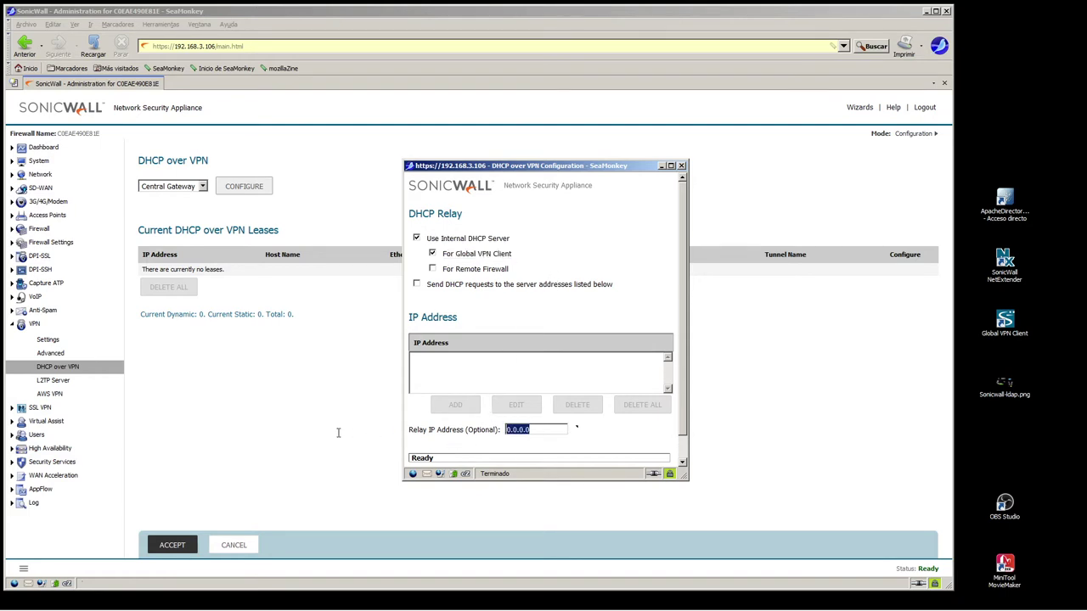
key(BackSpace)
drag(556, 429, 484, 428)
click(550, 430)
drag(550, 430, 473, 430)
scroll(574, 421, down, 1)
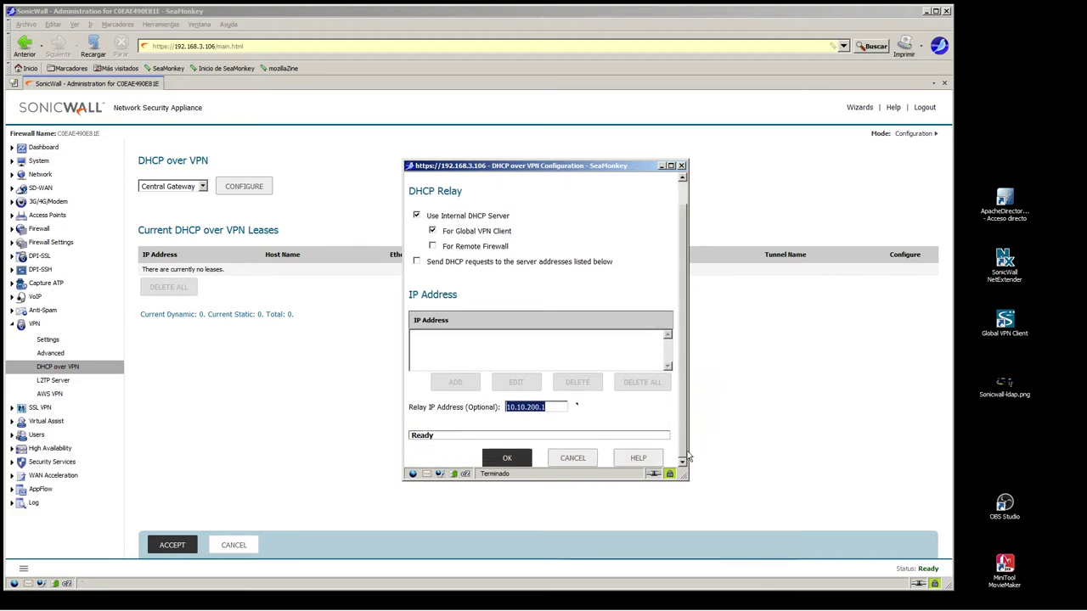
Set the relay IP address to 10.10.200.1 and save the DHCP over VPN settings
click(548, 407)
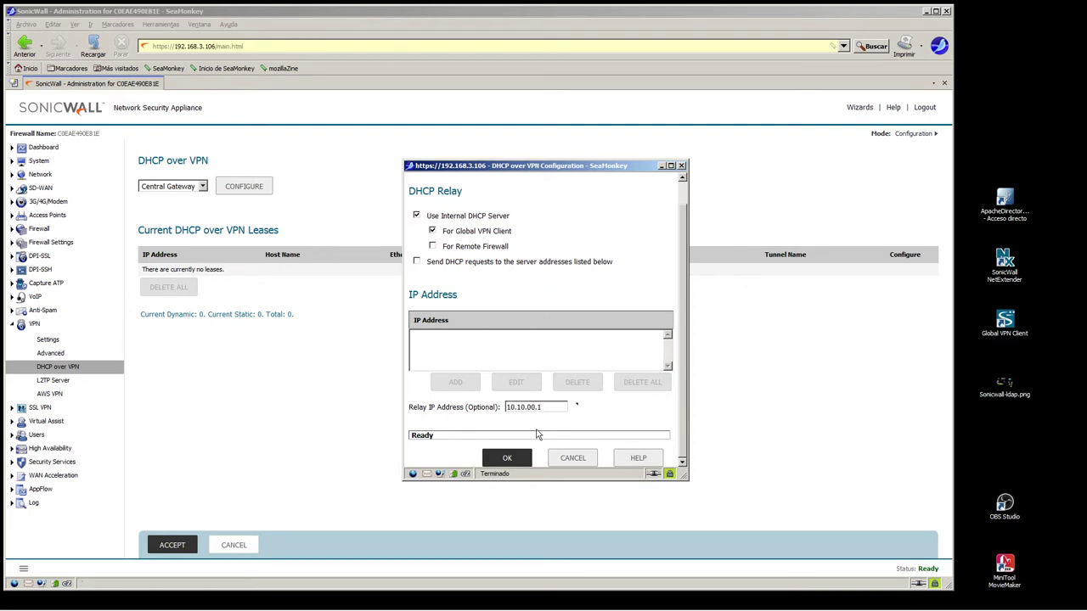
text(1)
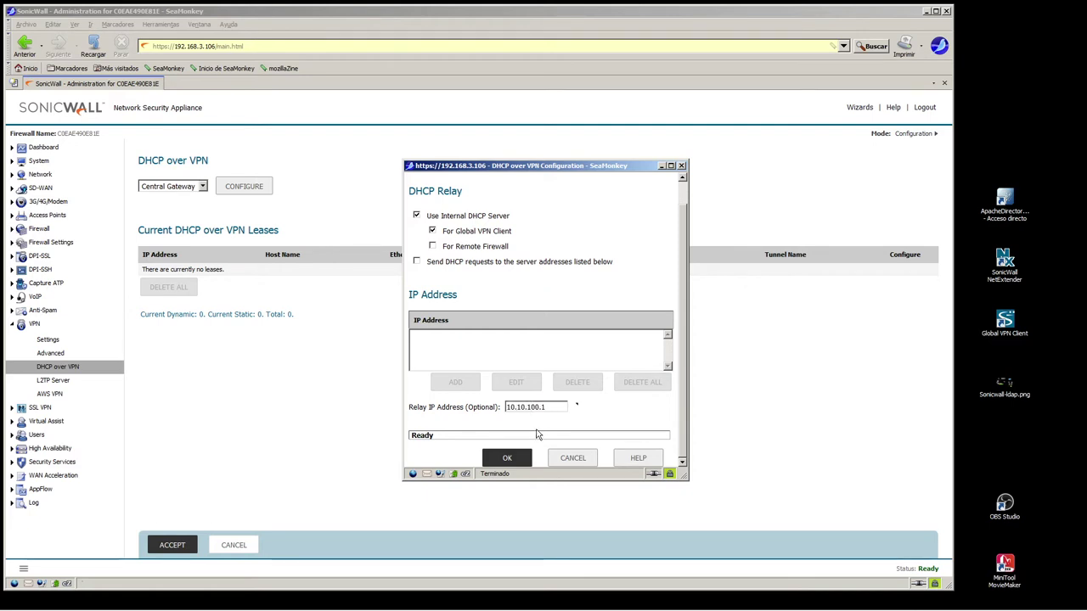
key(End)
key(BackSpace)
text(8)
key(Delete)
key(Delete)
key(Delete)
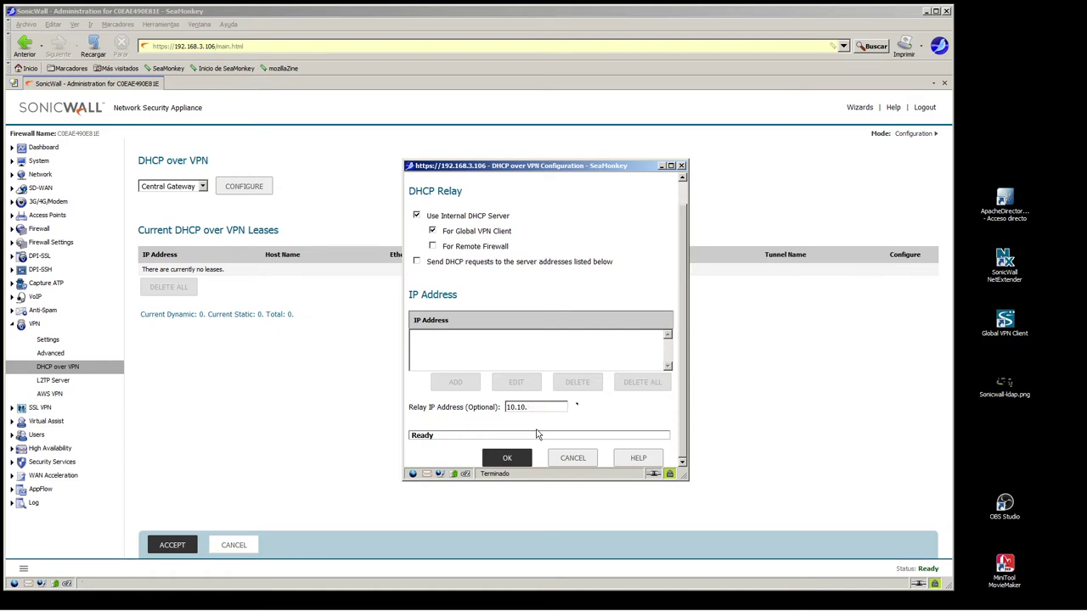
text(200.1)
drag(527, 407, 535, 407)
click(507, 459)
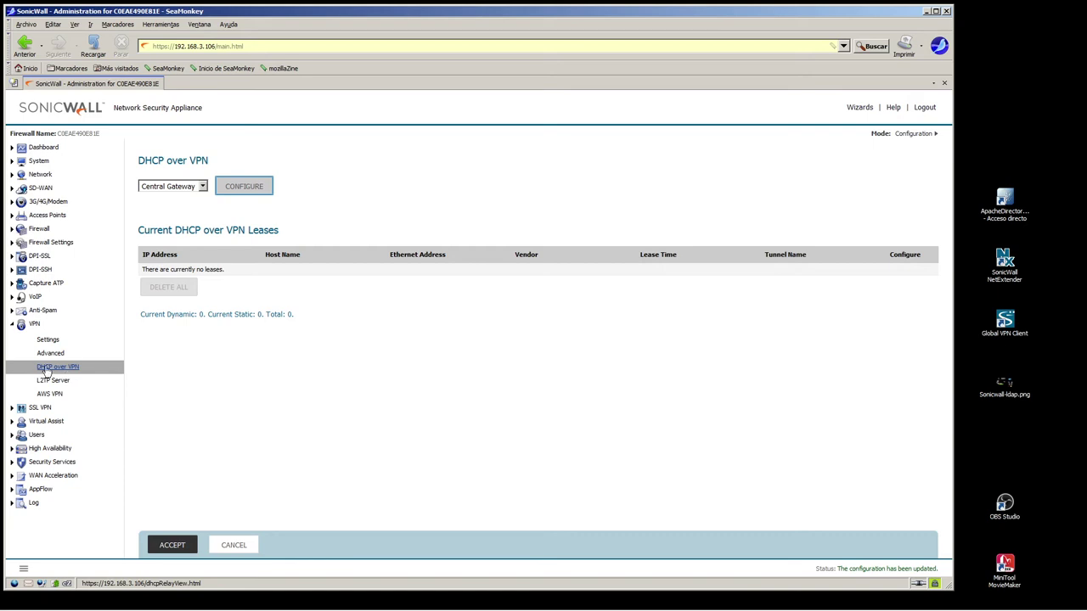
click(40, 175)
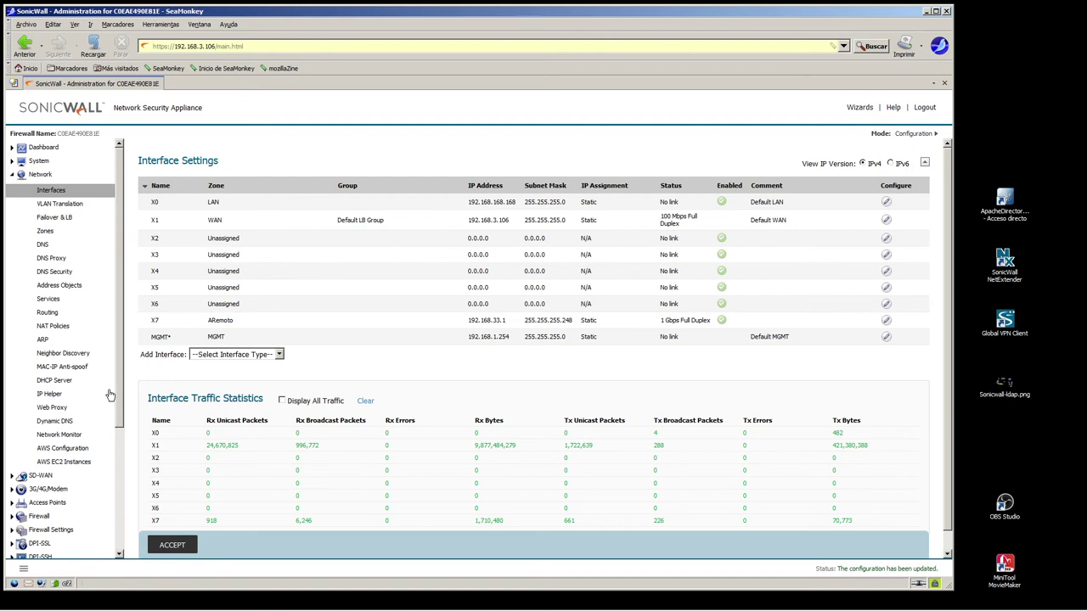
Add a new dynamic DHCP range starting at 10.10.200.1
click(48, 381)
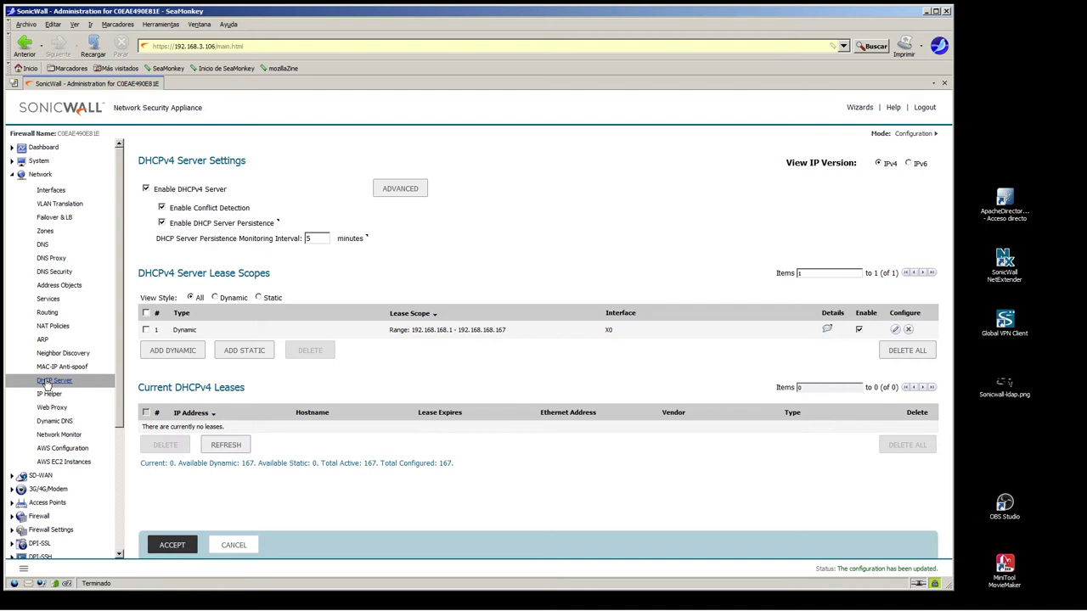
click(242, 352)
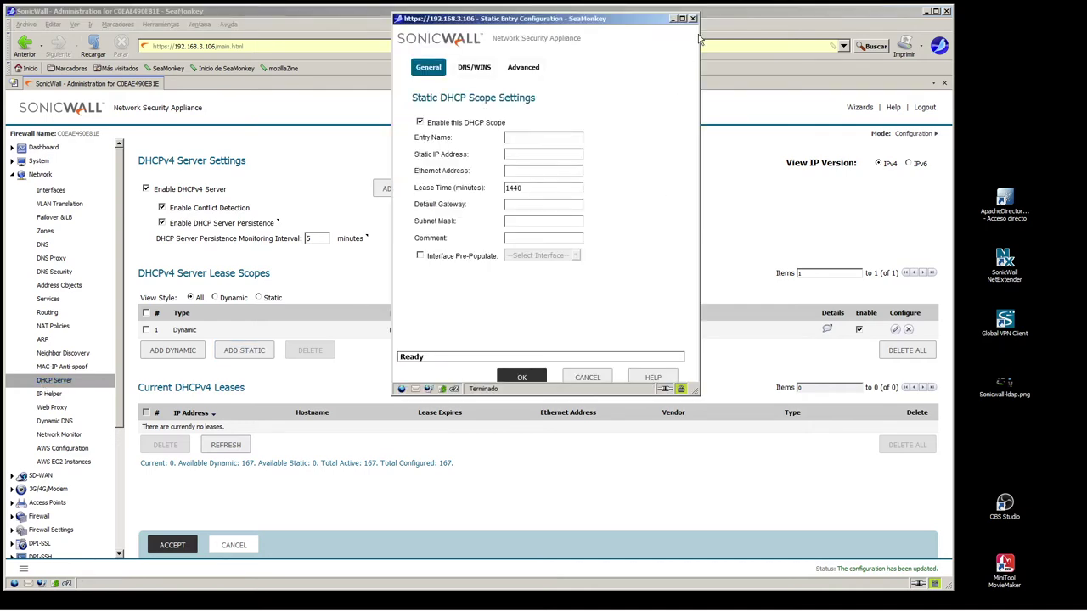
click(693, 19)
click(174, 352)
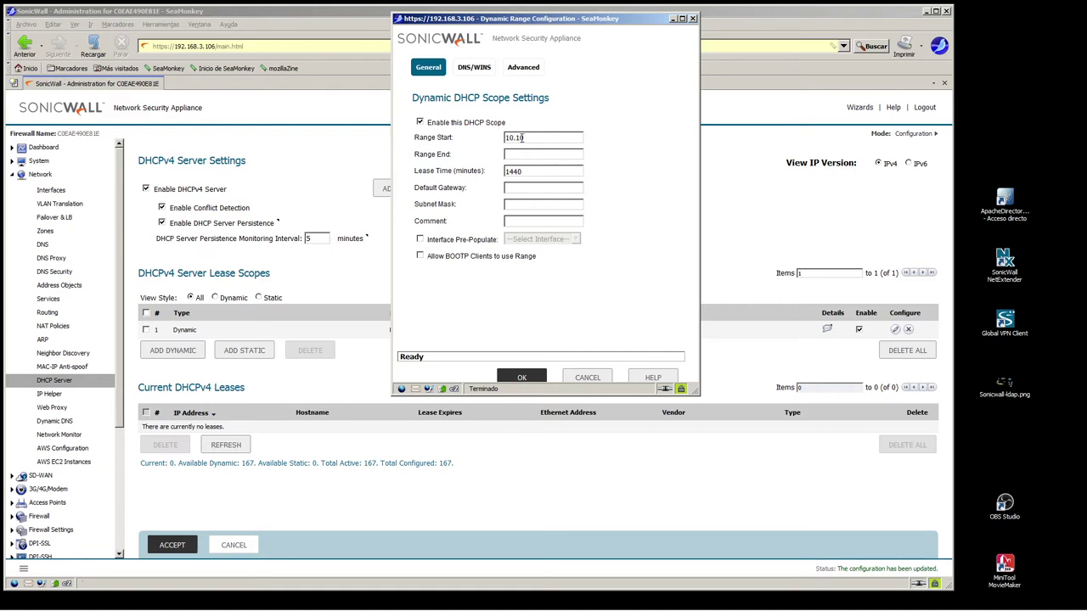
text(.200.1)
Fill the range end and default gateway from the 10.10.200.1 start address
drag(552, 138, 389, 142)
key(ctrl+c)
click(523, 155)
key(ctrl+v)
drag(555, 140, 405, 140)
key(ctrl+c)
click(531, 188)
key(ctrl+v)
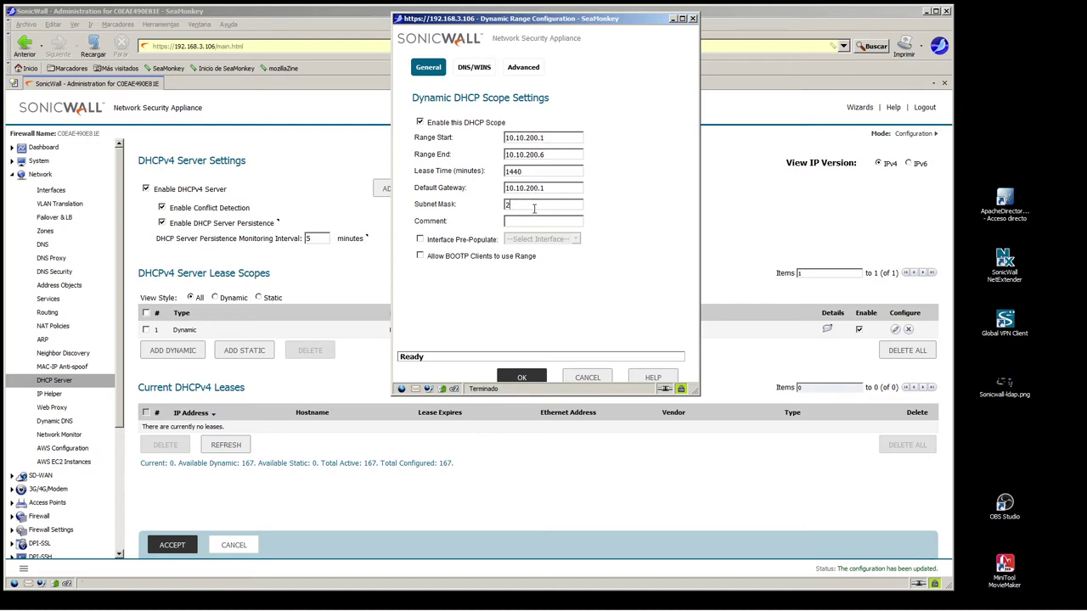
Enter subnet mask 255.255.255.248 and the comment 'Pila GVPClient'
click(534, 209)
text(255.255.255.24)
click(518, 222)
text(Pila DH)
key(BackSpace)
key(BackSpace)
Check the scope's DNS/WINS and Advanced tabs, keeping DNS inherited from the firewall
click(471, 73)
click(422, 156)
click(422, 140)
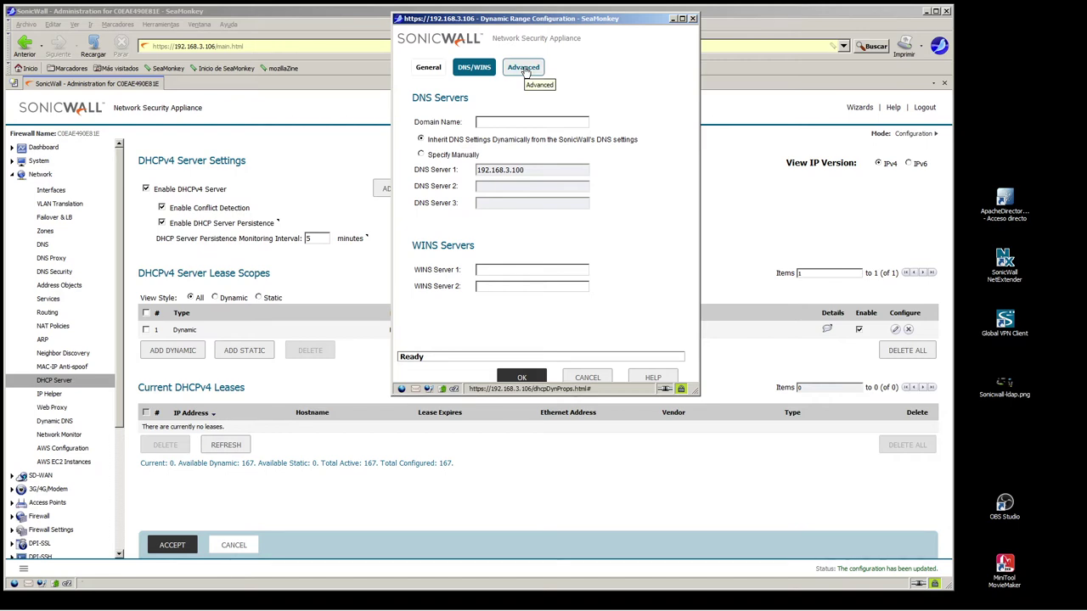
click(524, 70)
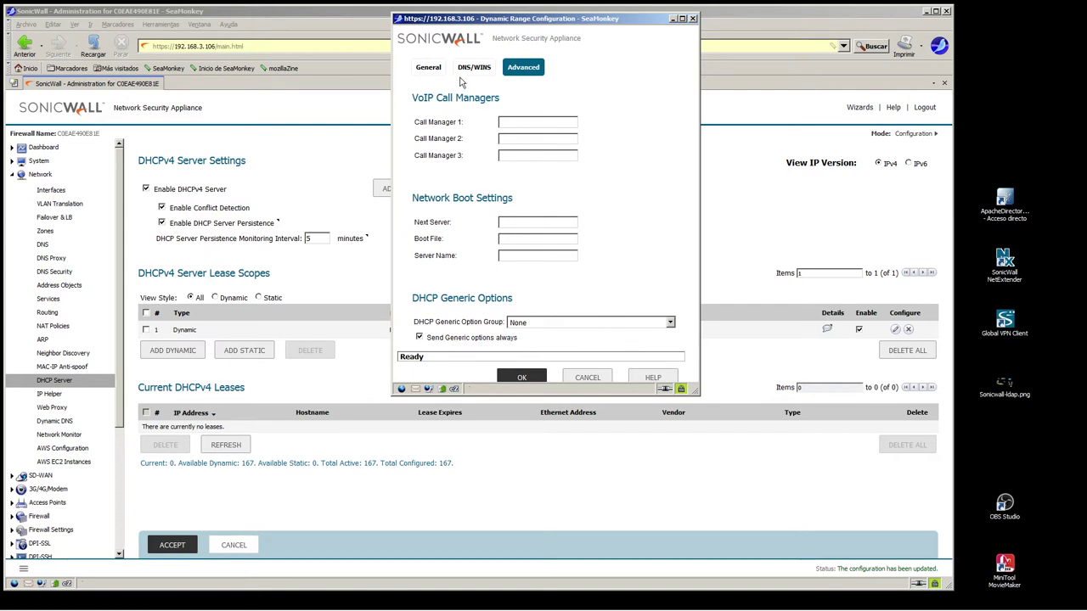
click(471, 68)
click(427, 68)
Correct the default gateway to 10.10.200.0 and save the 10.10.200.1–10.10.200.6 scope
click(517, 379)
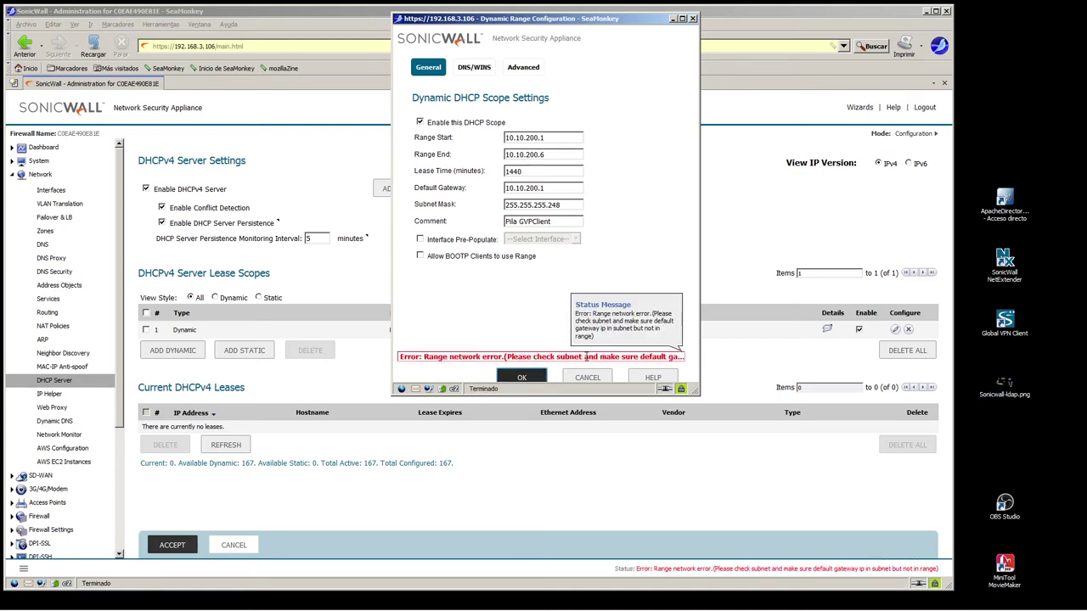
drag(557, 205, 642, 212)
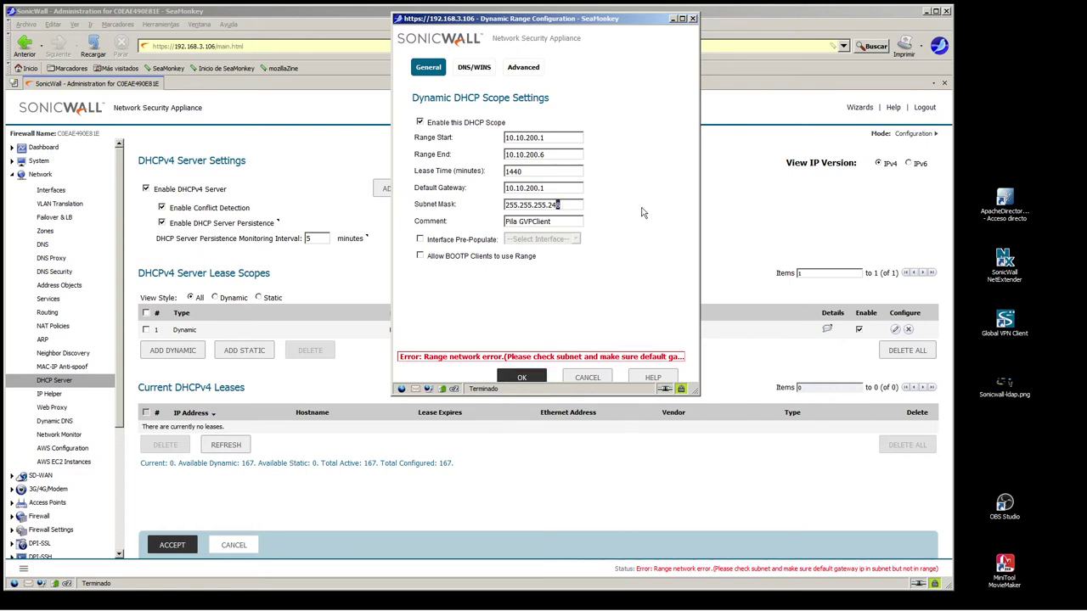
click(565, 187)
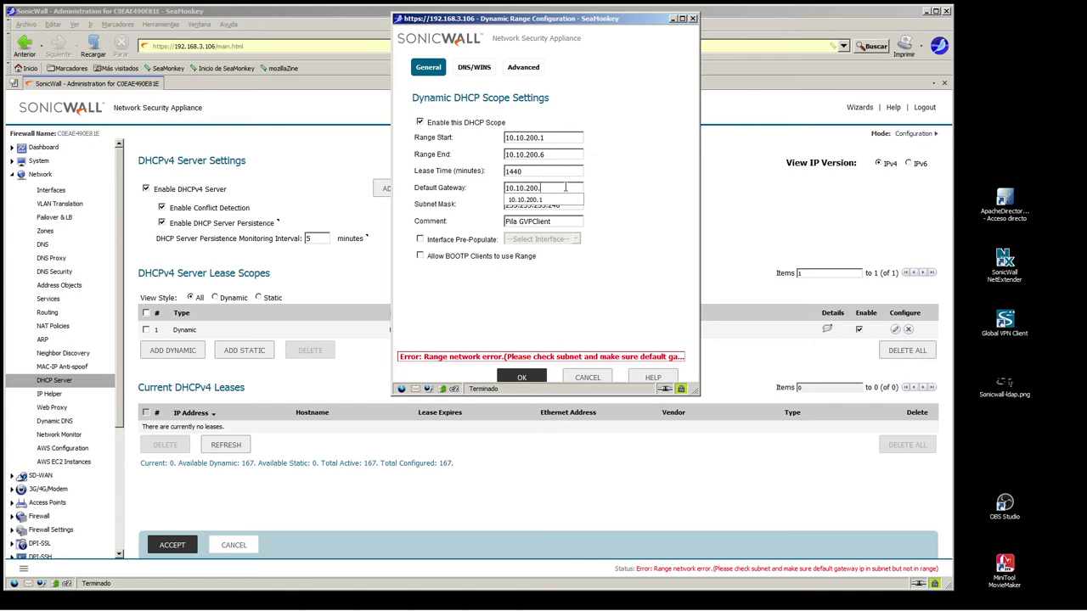
text(0)
click(515, 376)
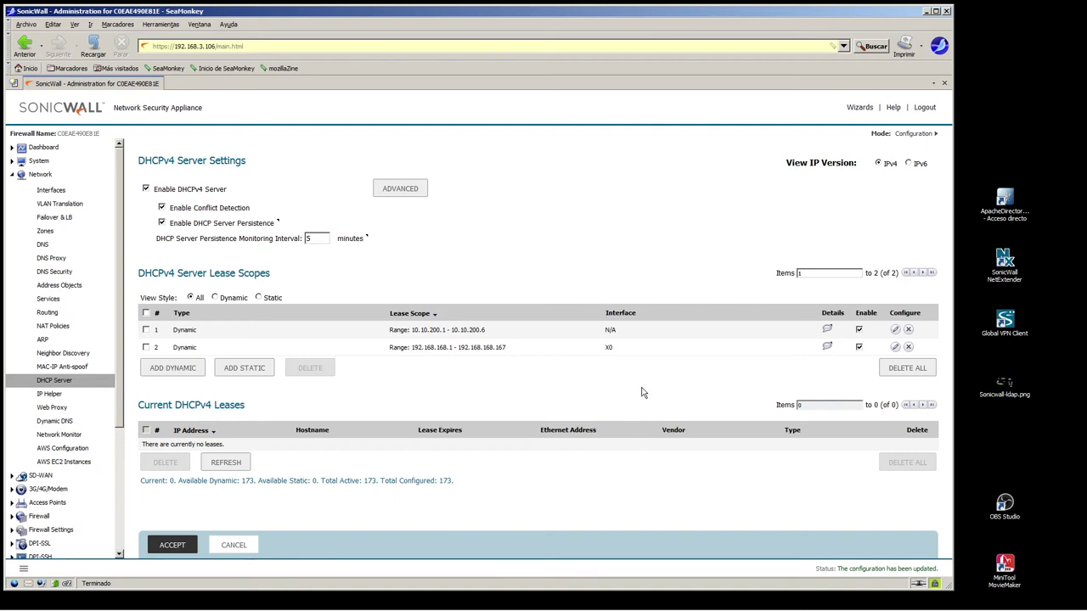
Open the WAN GroupVPN policy from VPN Settings and check its shared secret
drag(124, 376, 120, 481)
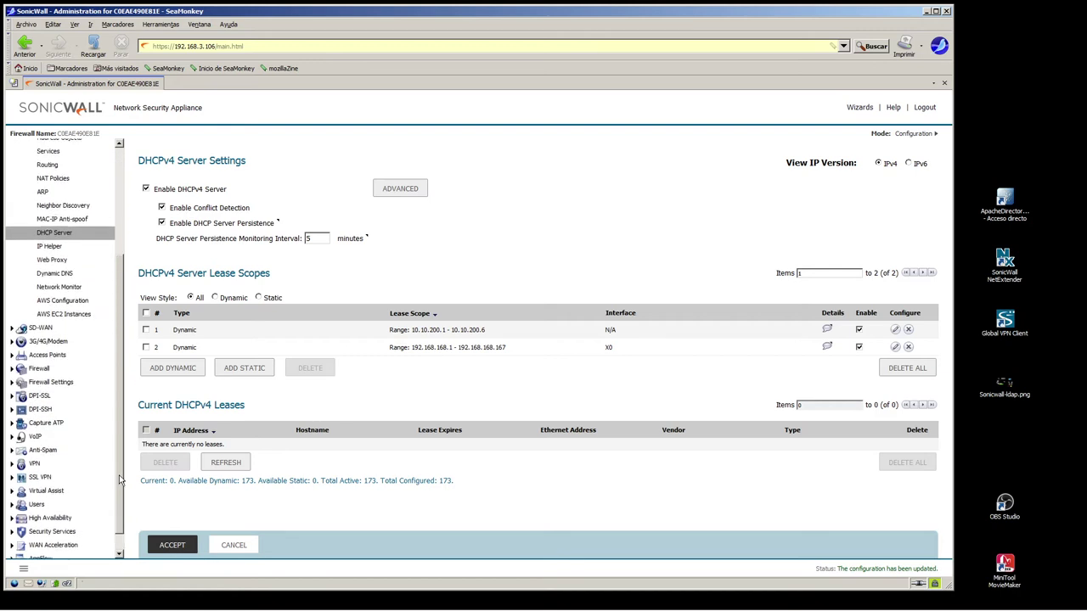
drag(120, 480, 124, 552)
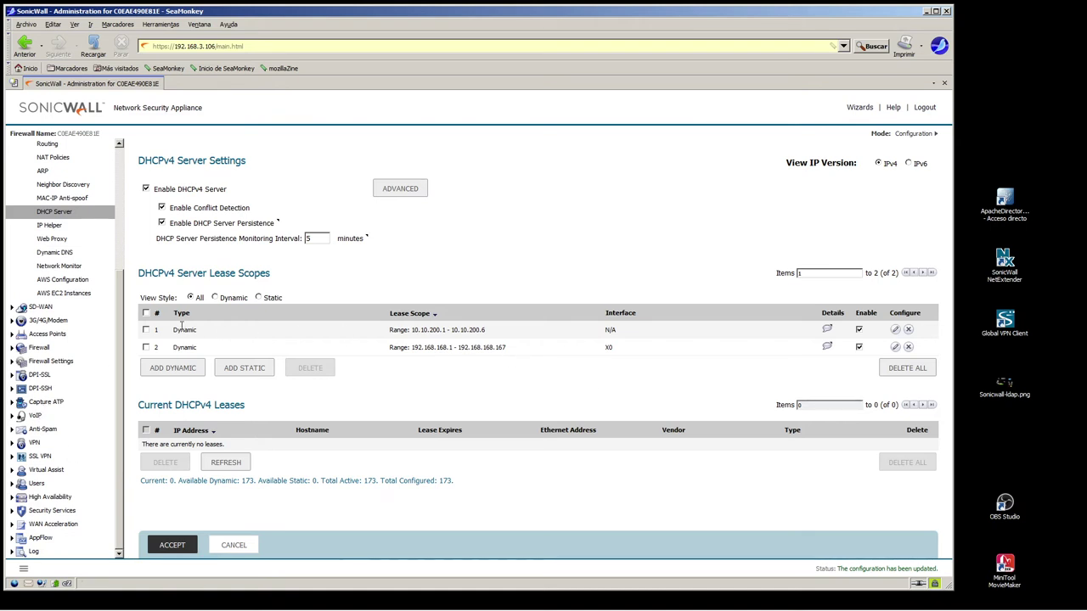
click(34, 443)
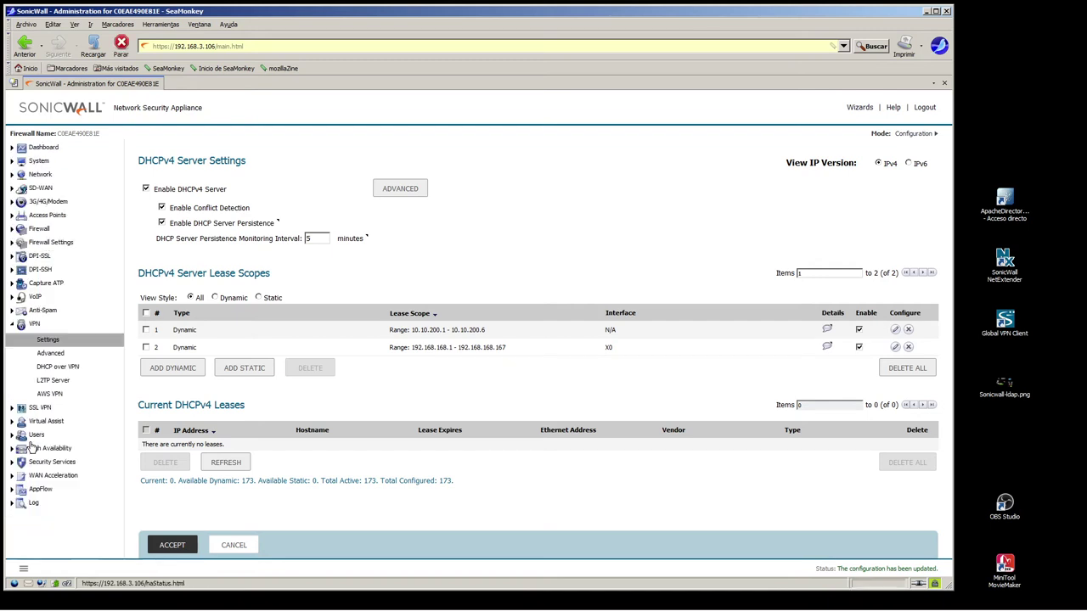
click(895, 287)
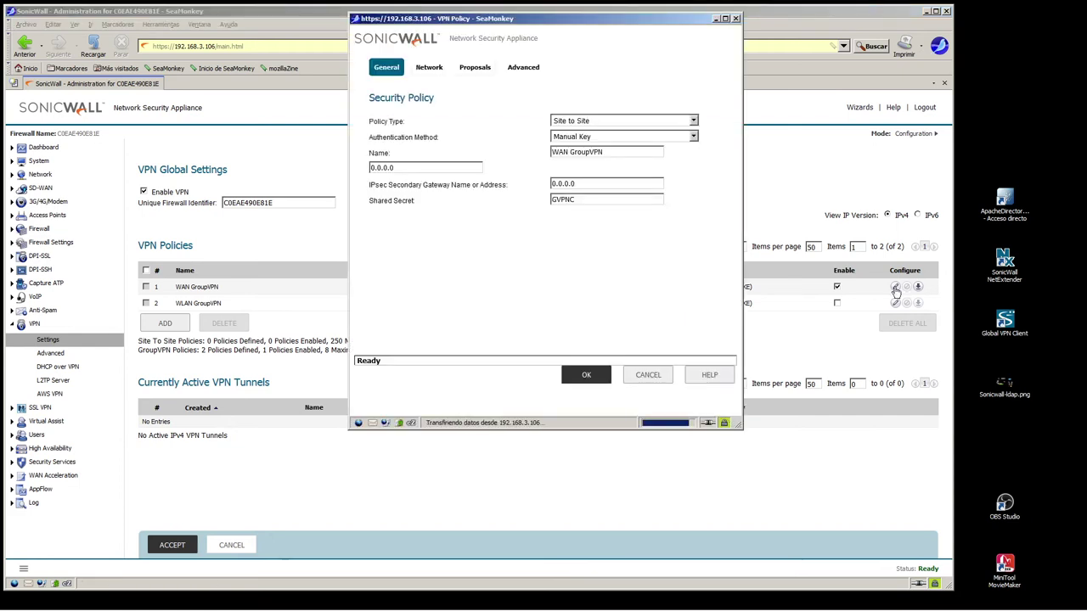
double_click(563, 151)
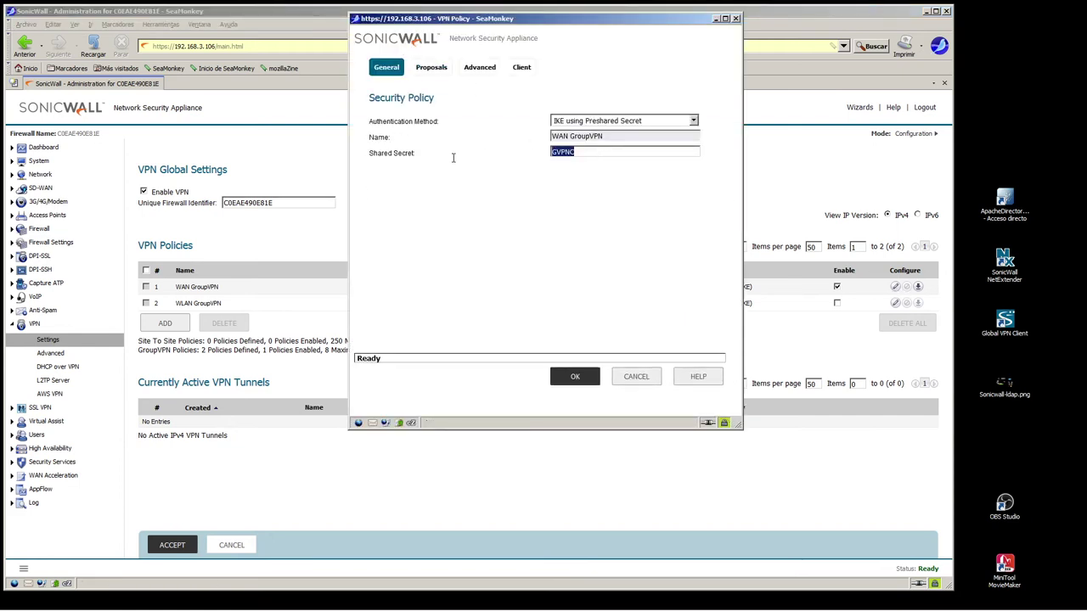
Review the Proposals, Advanced and Client tabs, close without saving, and log out
click(431, 67)
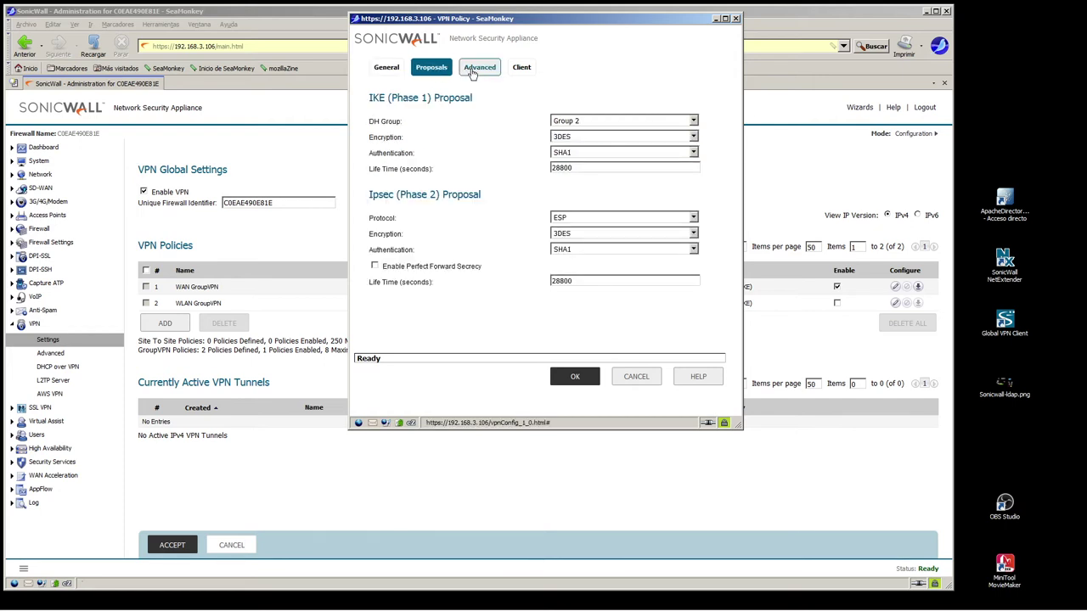
click(472, 71)
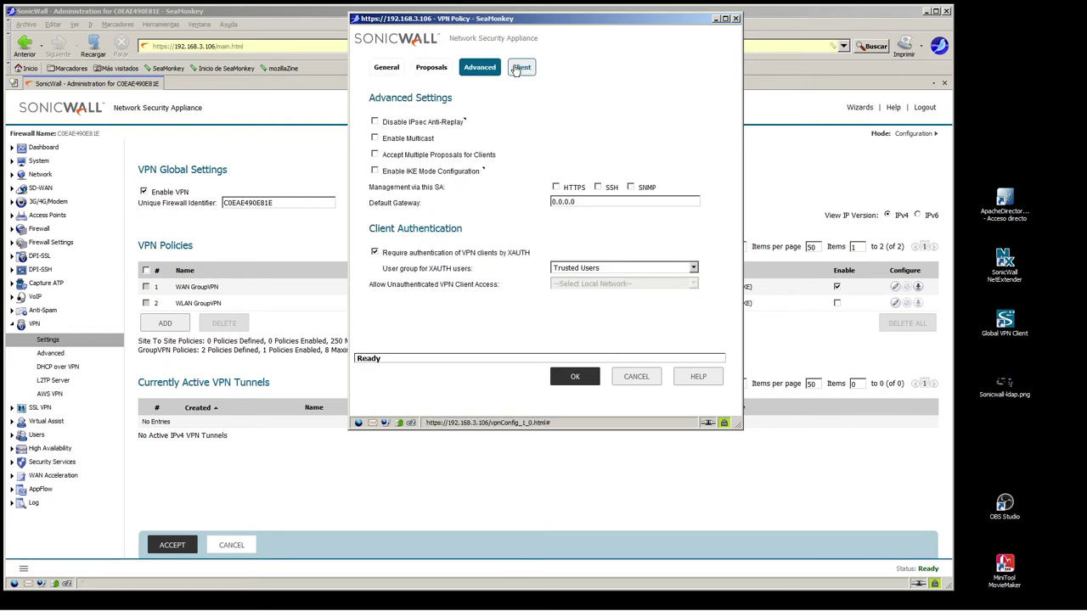
click(515, 70)
click(736, 18)
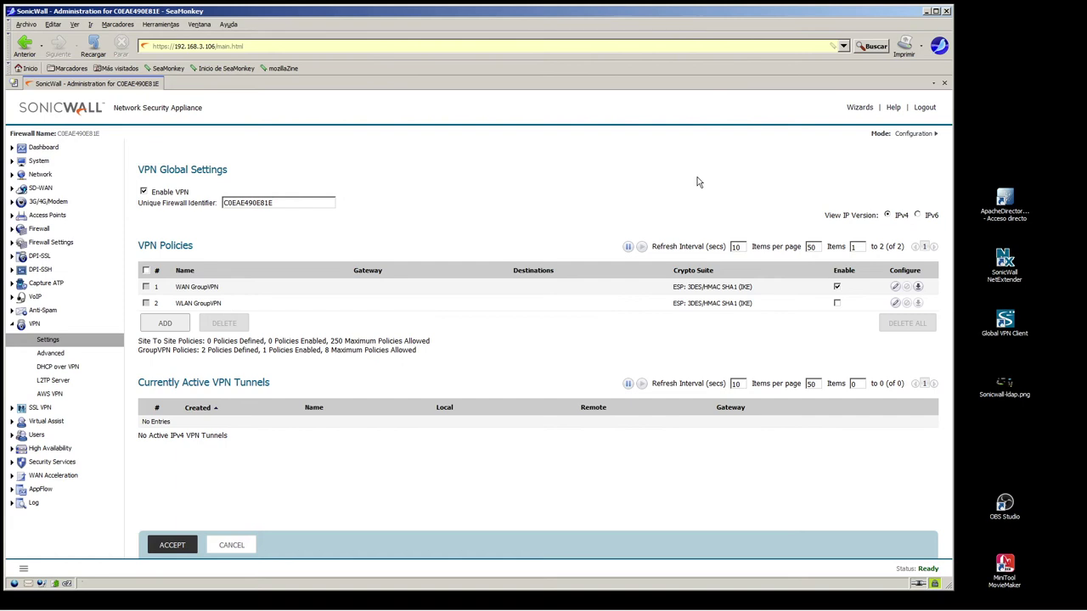
click(924, 107)
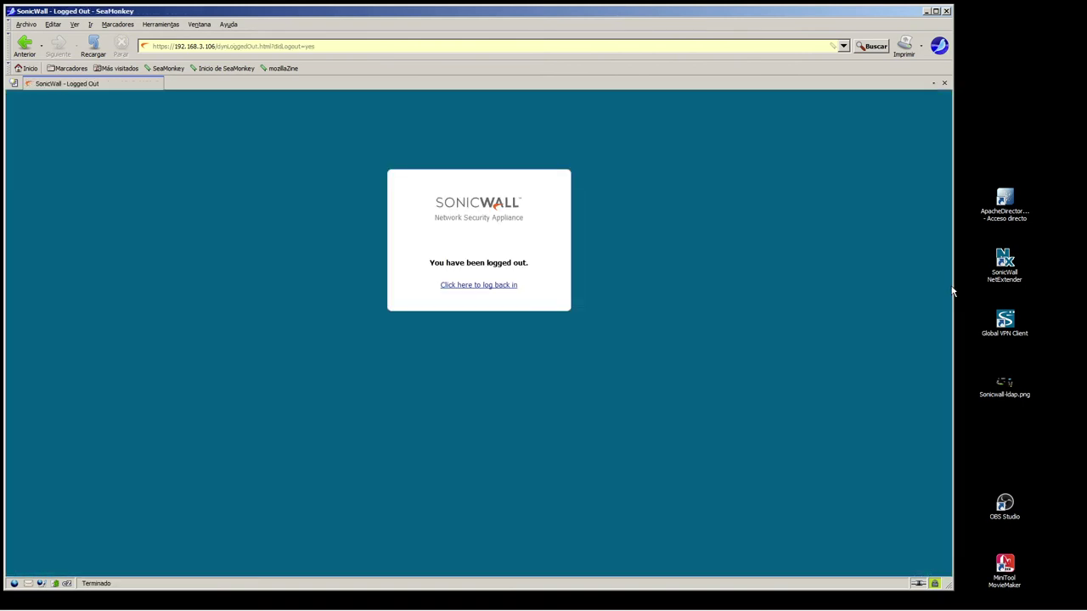
click(1004, 323)
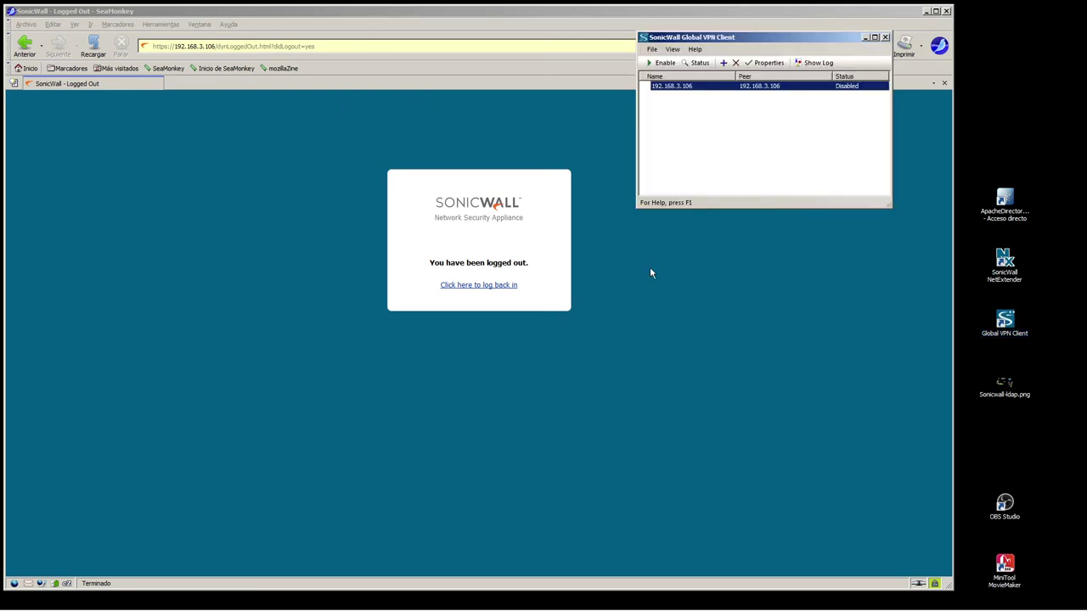
Delete the old 192.168.3.106 connection from Global VPN Client
right_click(735, 89)
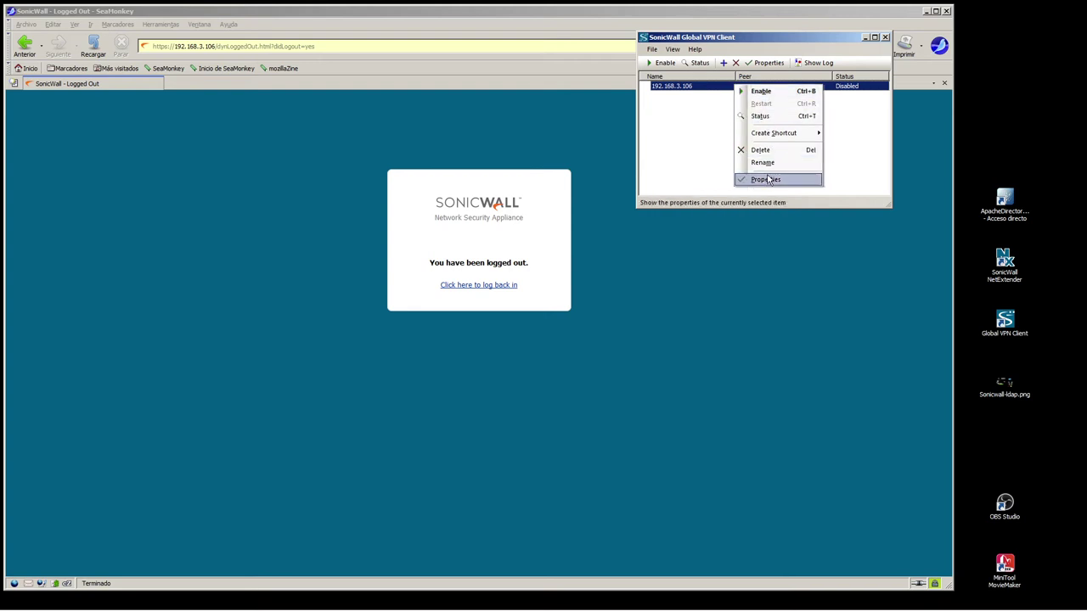
click(762, 149)
click(804, 148)
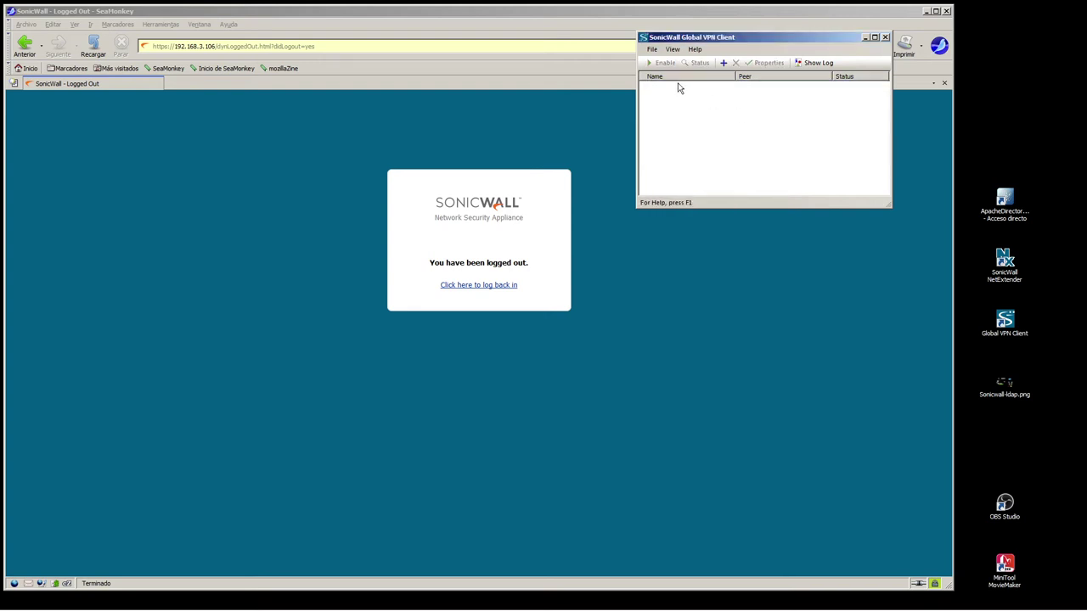
Create a new VPN connection to gateway webtest.localred.net with the New Connection Wizard
click(723, 63)
click(826, 215)
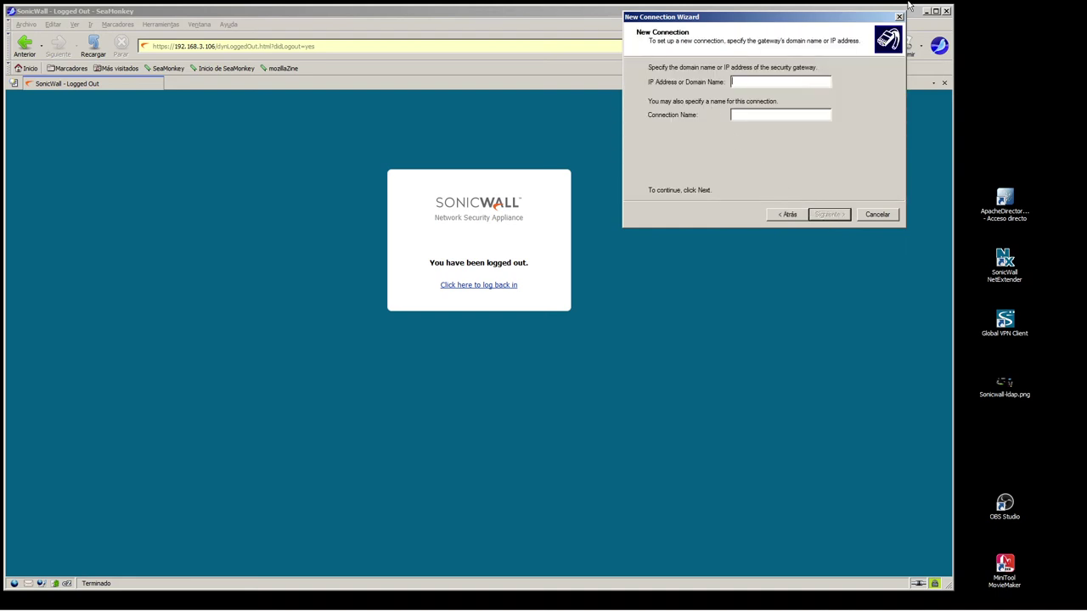
click(935, 11)
drag(875, 10, 763, 284)
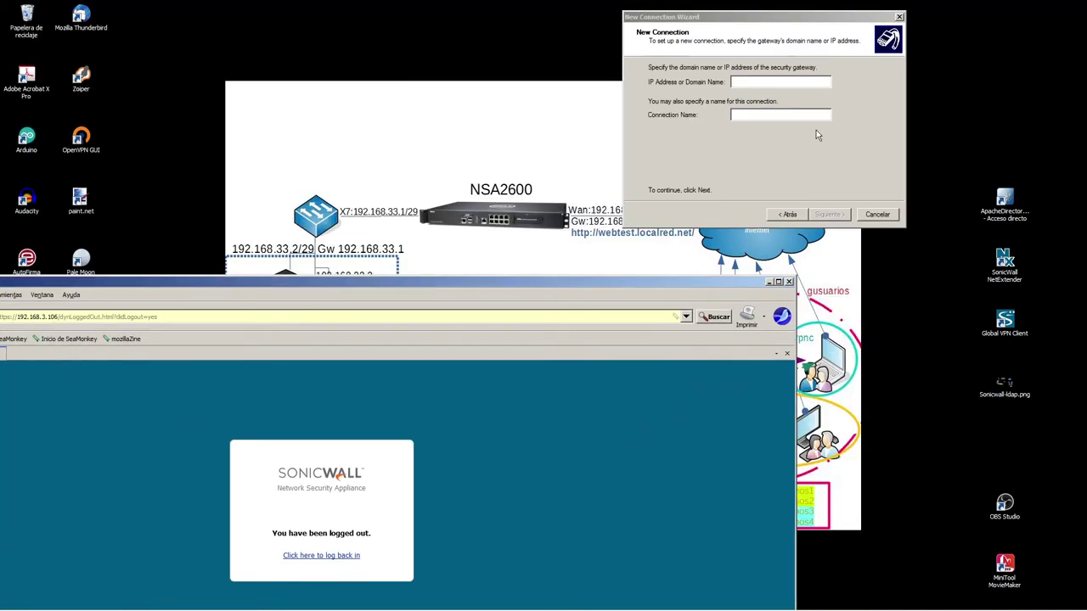
drag(811, 21, 724, 256)
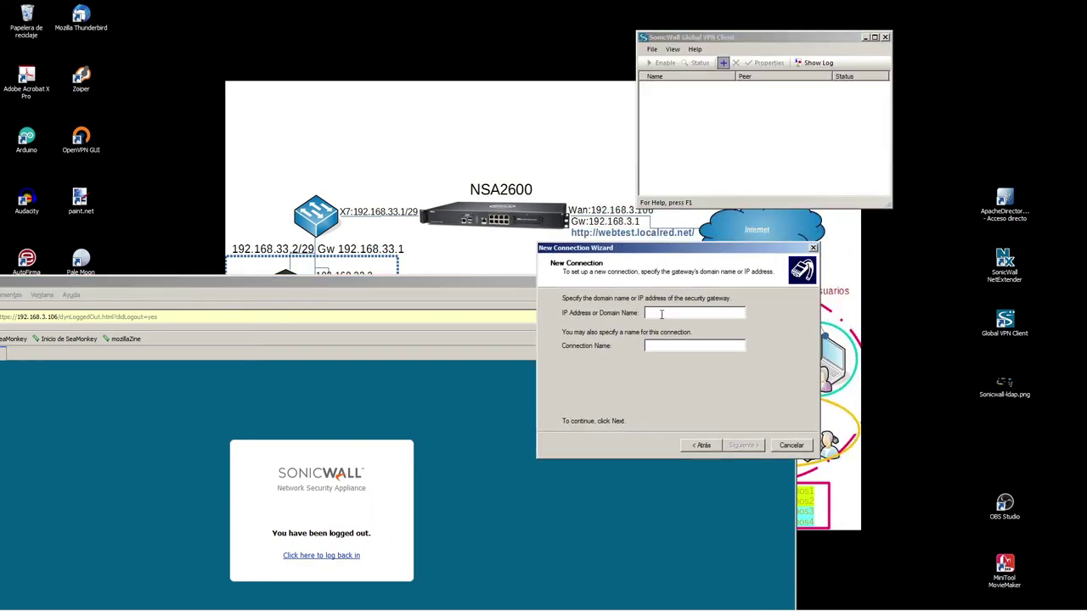
text(webtest.localred.net)
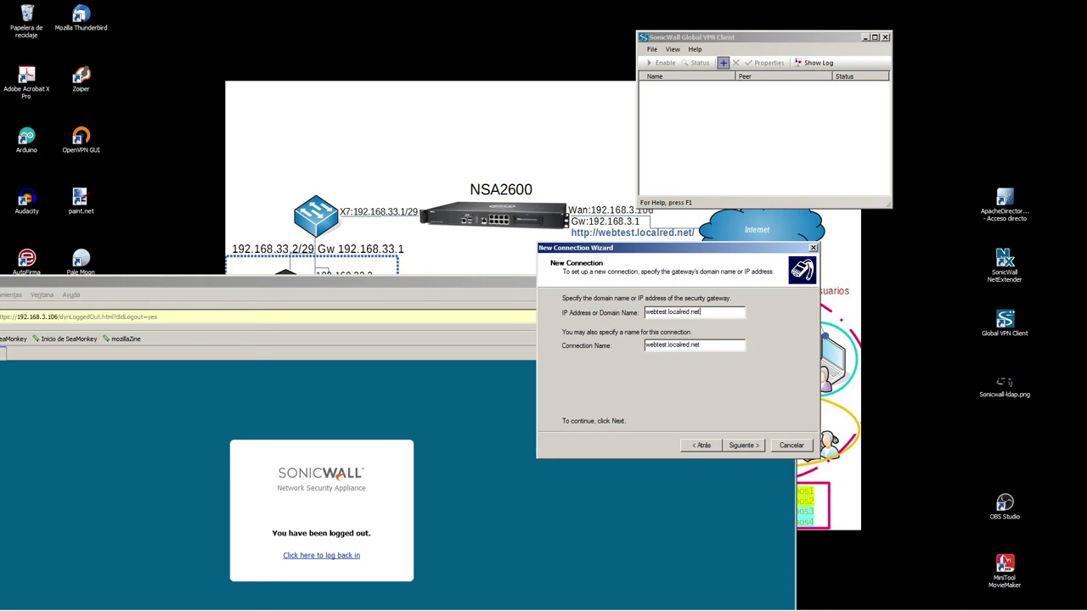
click(738, 447)
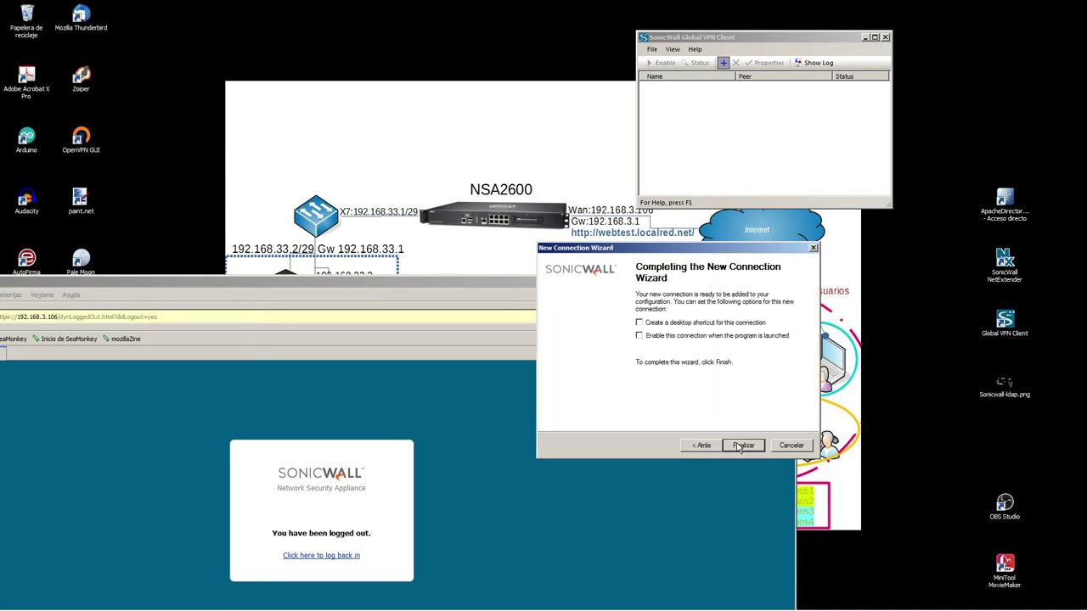
click(742, 446)
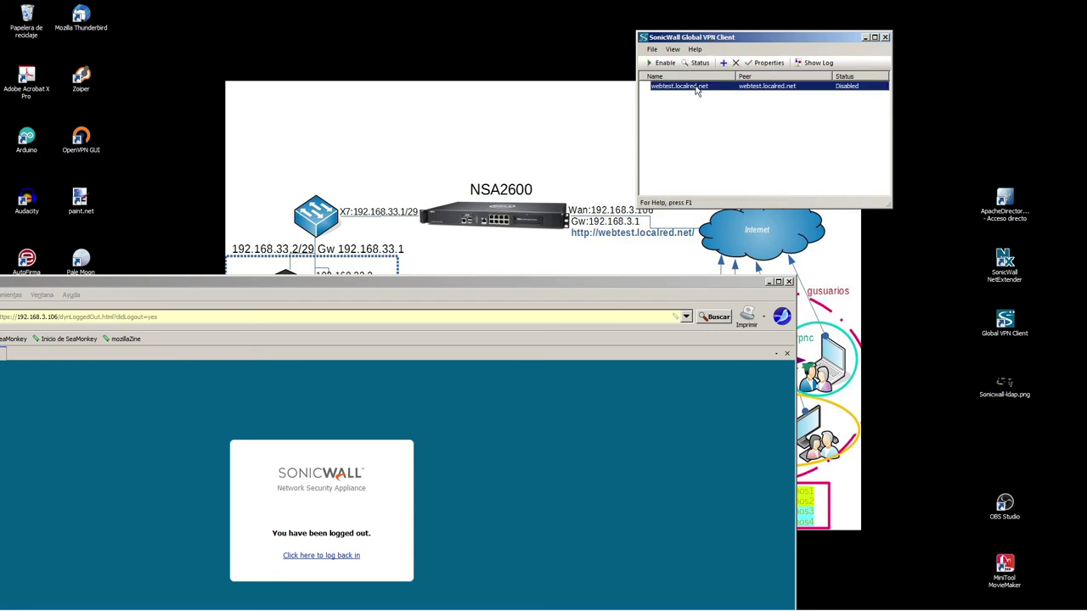
Connect to webtest.localred.net and submit the pre-shared key
double_click(696, 91)
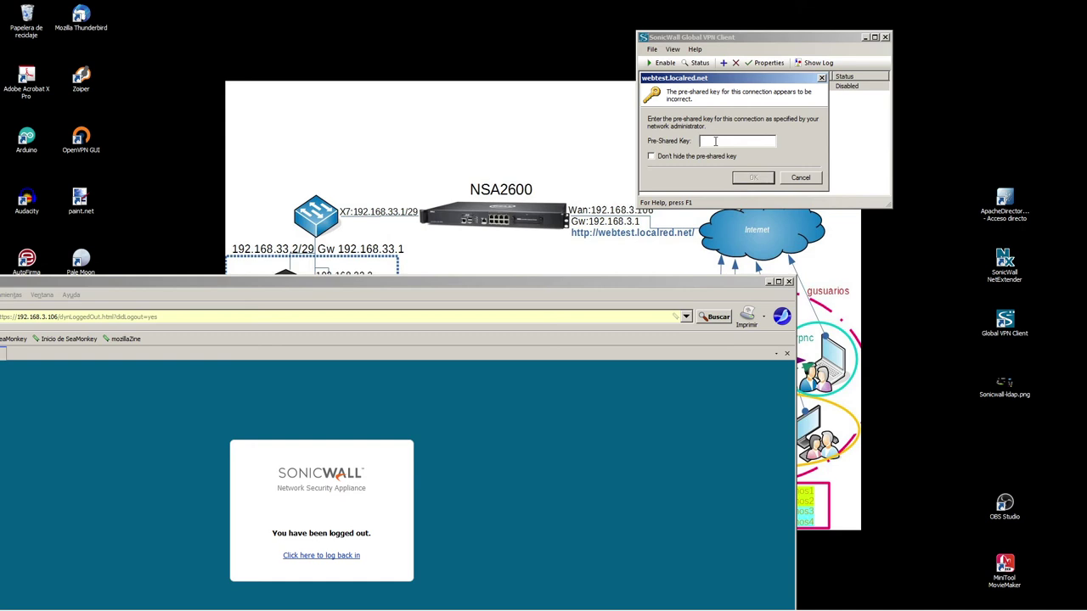
key(ctrl+v)
click(652, 156)
click(651, 157)
click(753, 178)
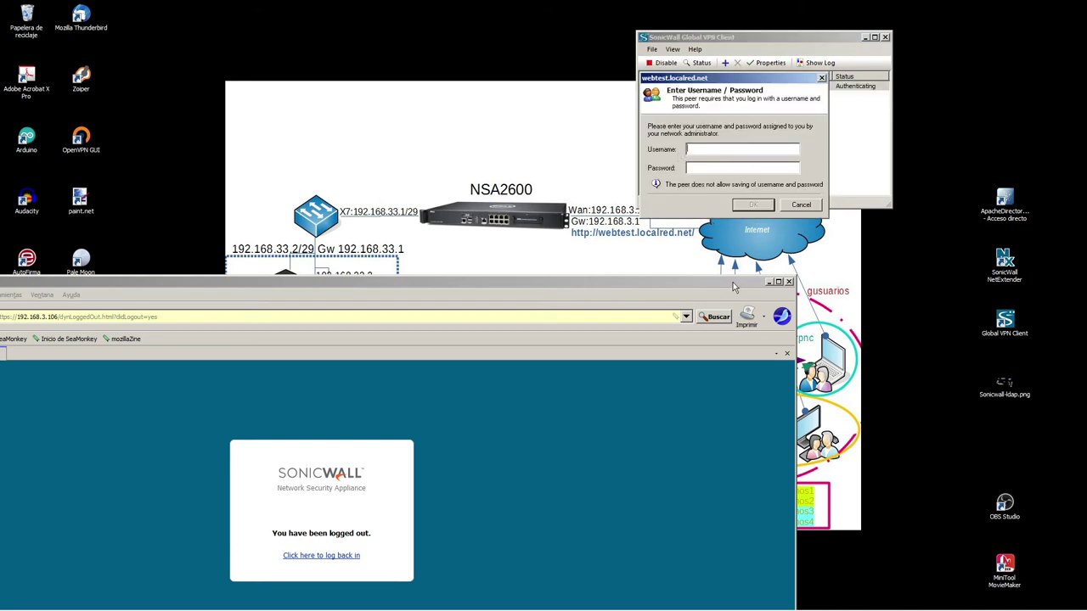
Log in with the VPN user's username and password
drag(750, 284, 878, 408)
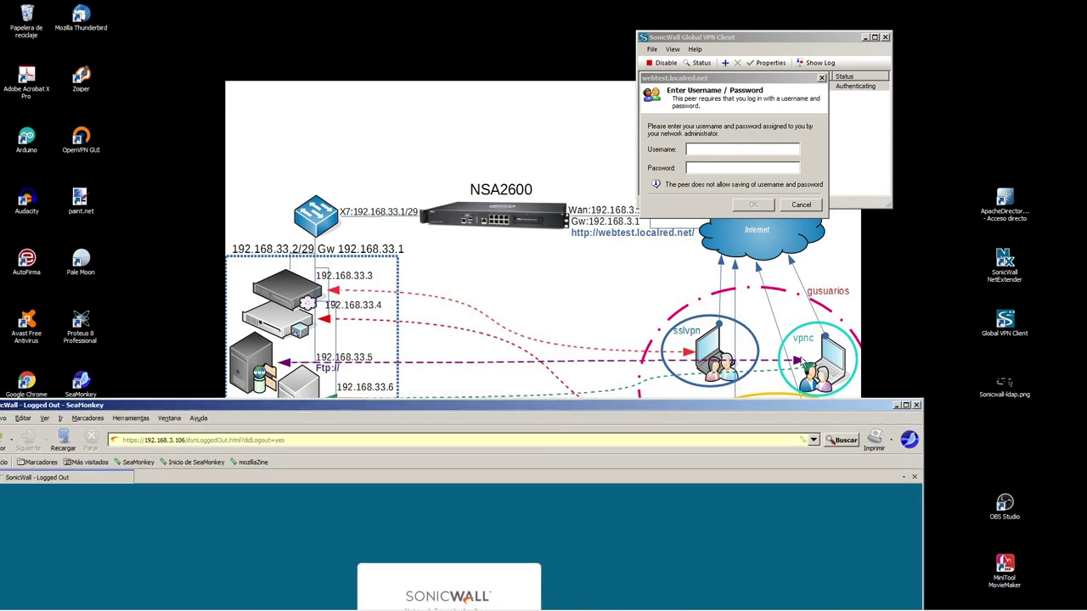
mouse_move(777, 307)
mouse_down()
mouse_move(859, 402)
mouse_move(829, 392)
mouse_move(779, 306)
mouse_up()
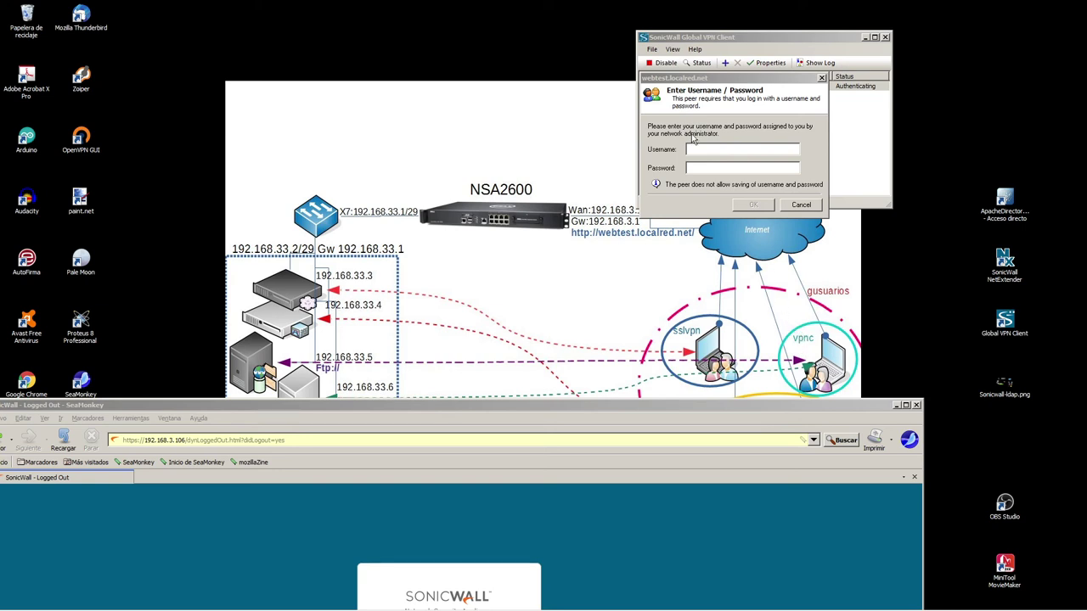
click(704, 149)
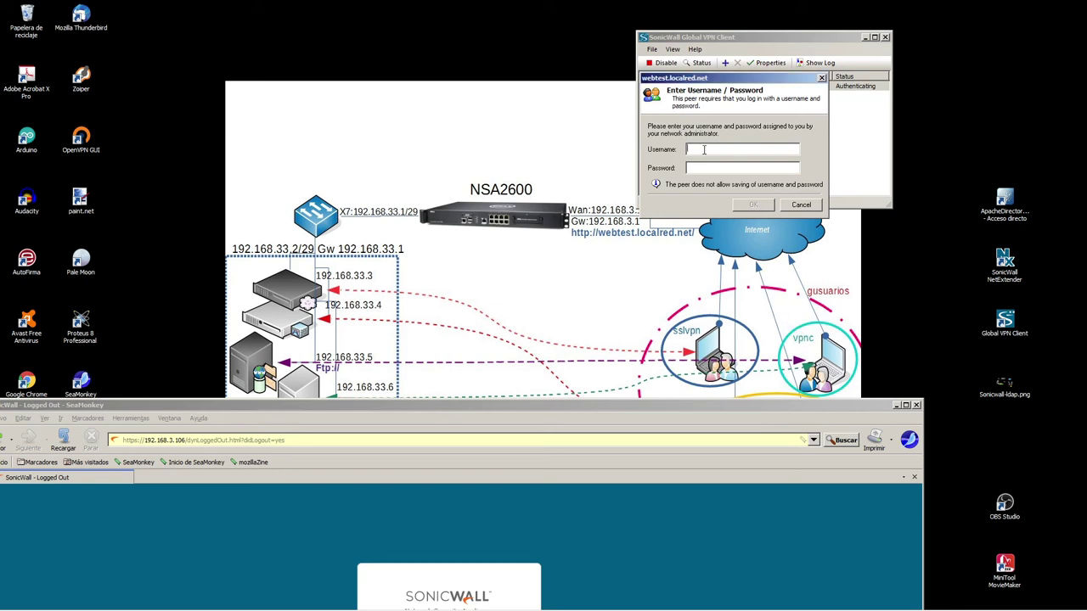
drag(533, 409, 791, 440)
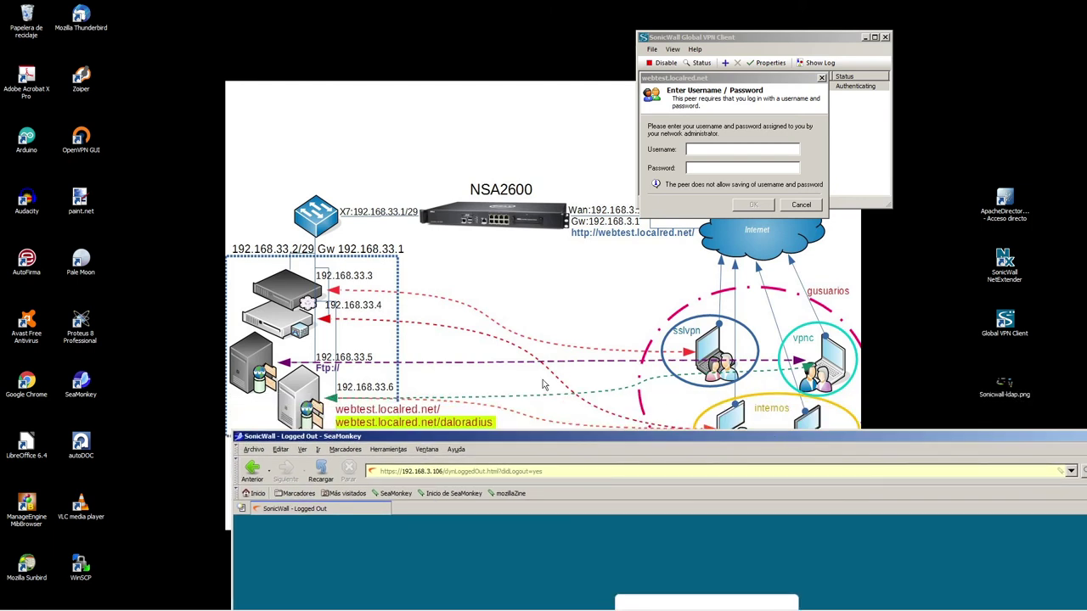
drag(780, 308, 857, 407)
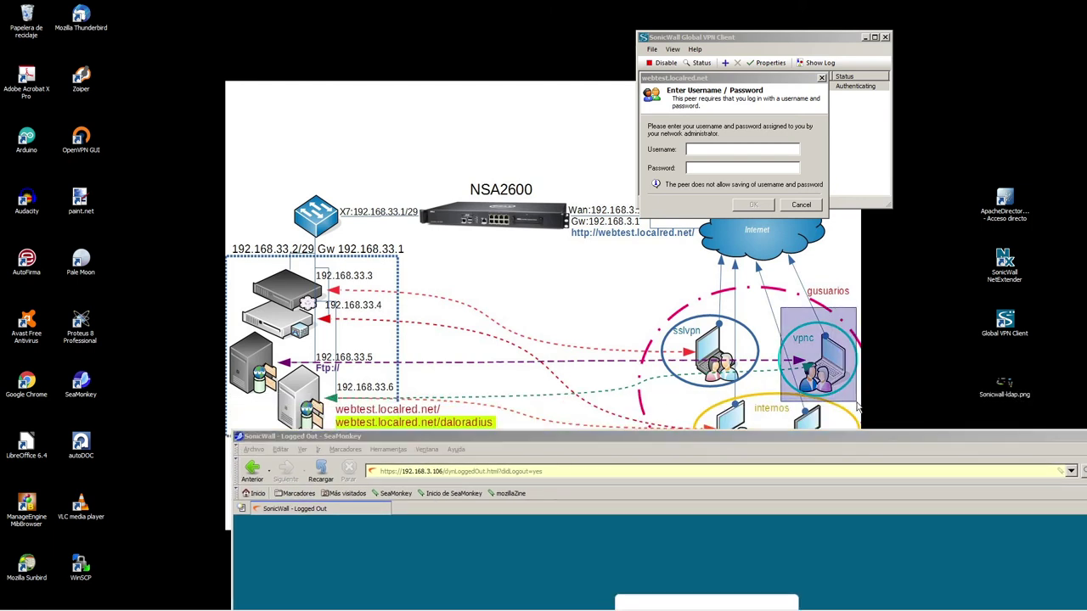
drag(477, 437, 1026, 422)
click(691, 149)
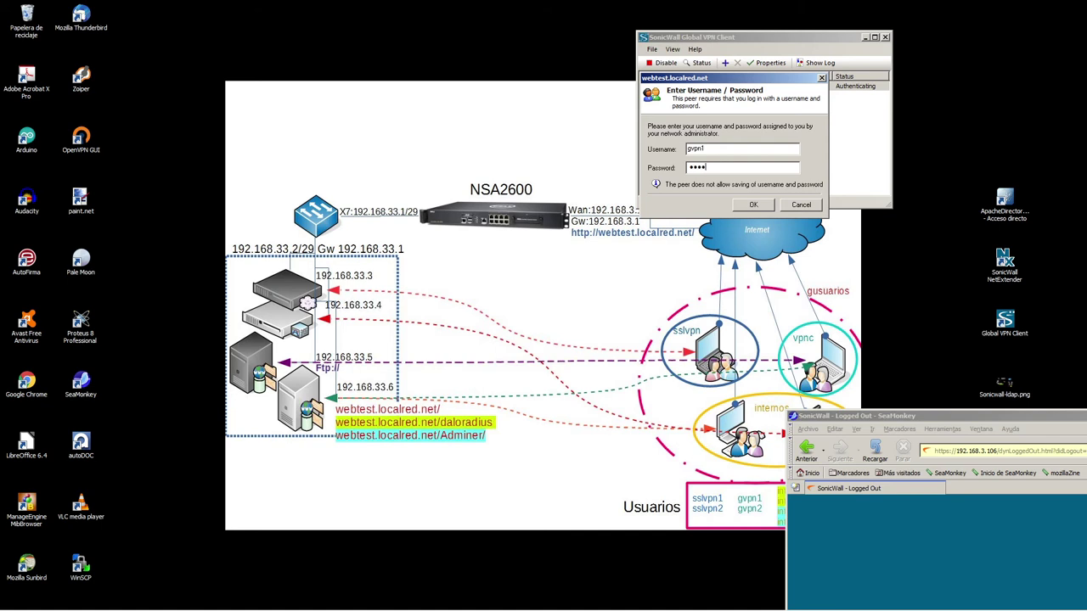
click(754, 204)
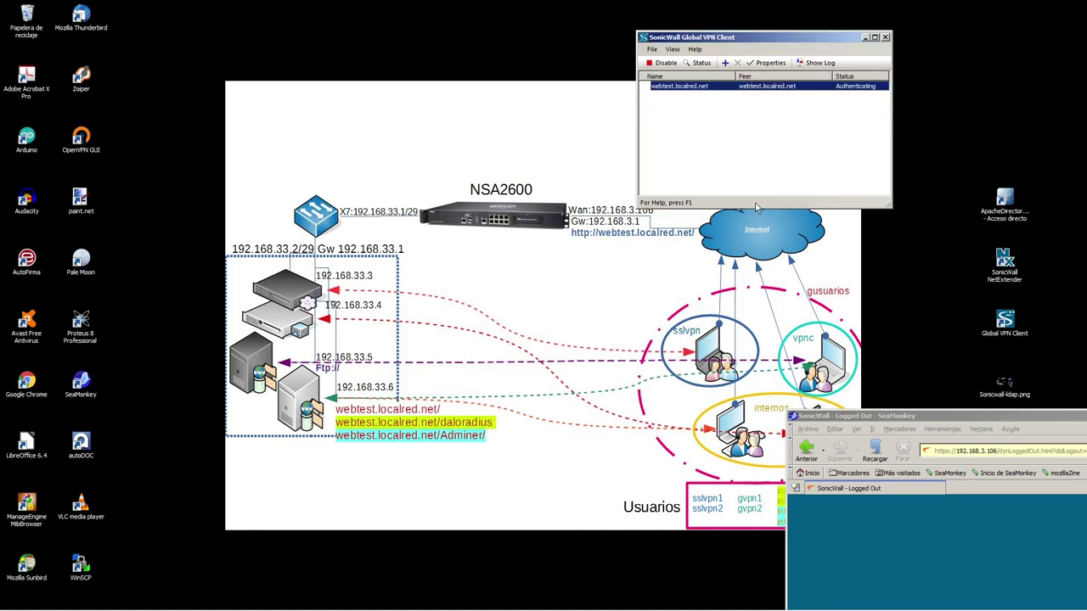
Check the connection log for the 'no destination networks' warning, then close it
click(807, 68)
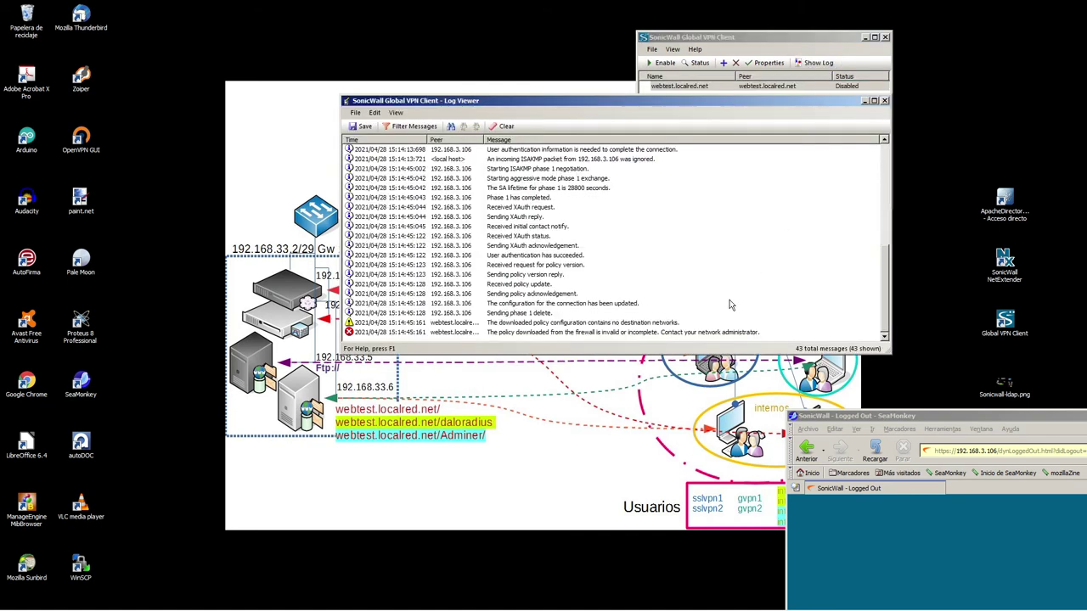
click(476, 323)
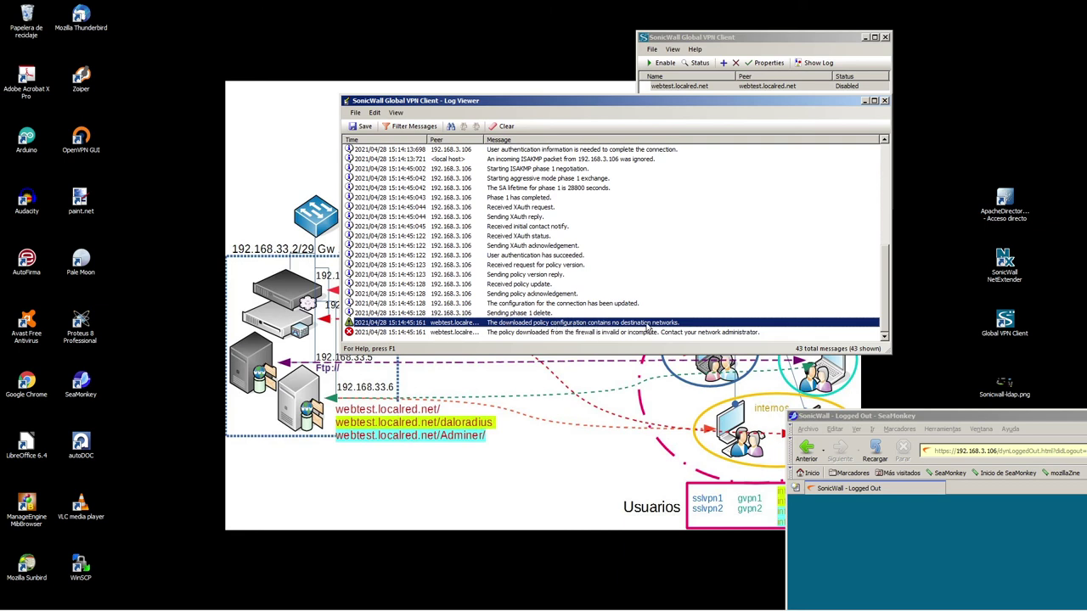
click(864, 102)
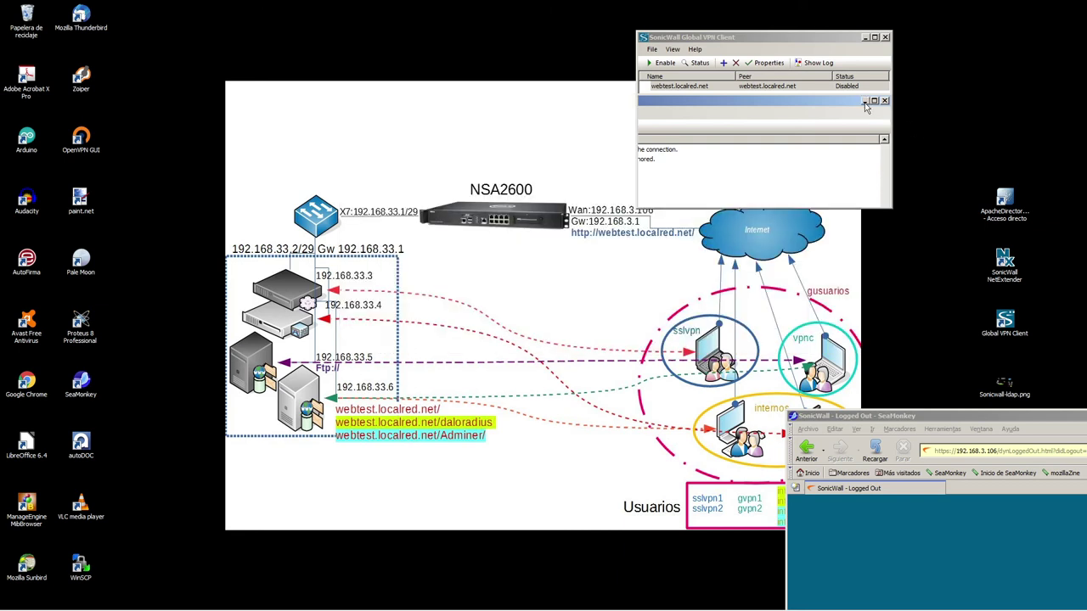
drag(881, 413, 397, 119)
Log back in to SonicOS as the admin user
click(790, 401)
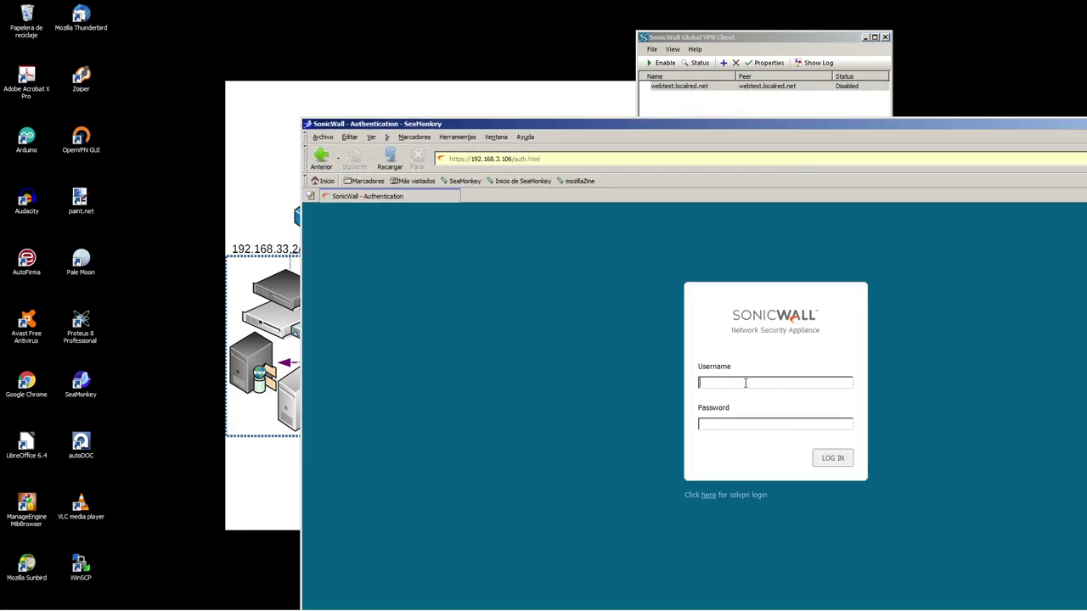
text(admin)
key(Return)
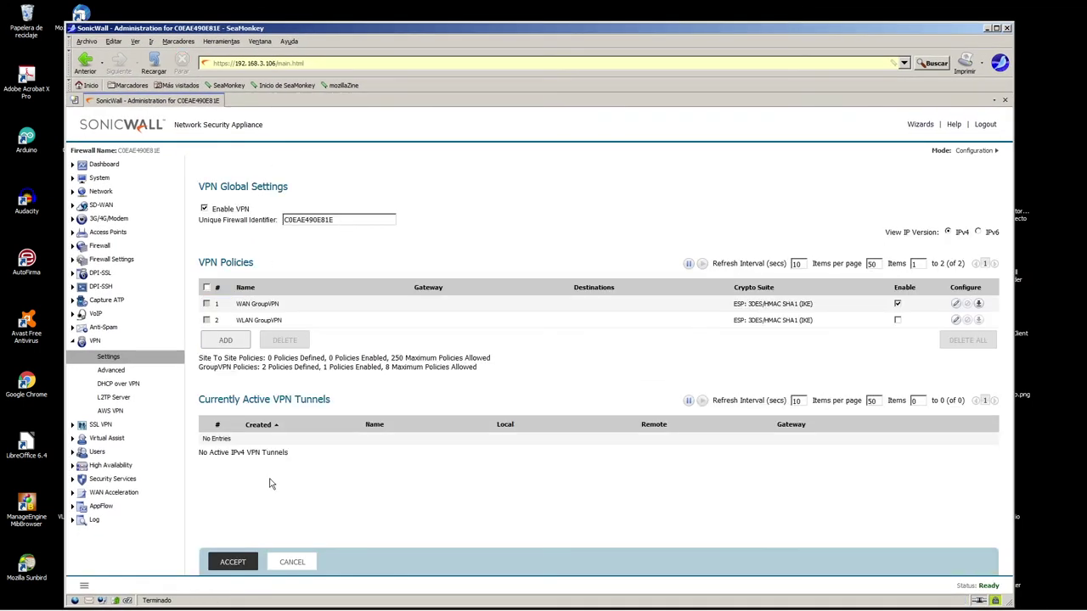
Open Users > Local Users & Groups and expand the vpnc group's members
click(103, 438)
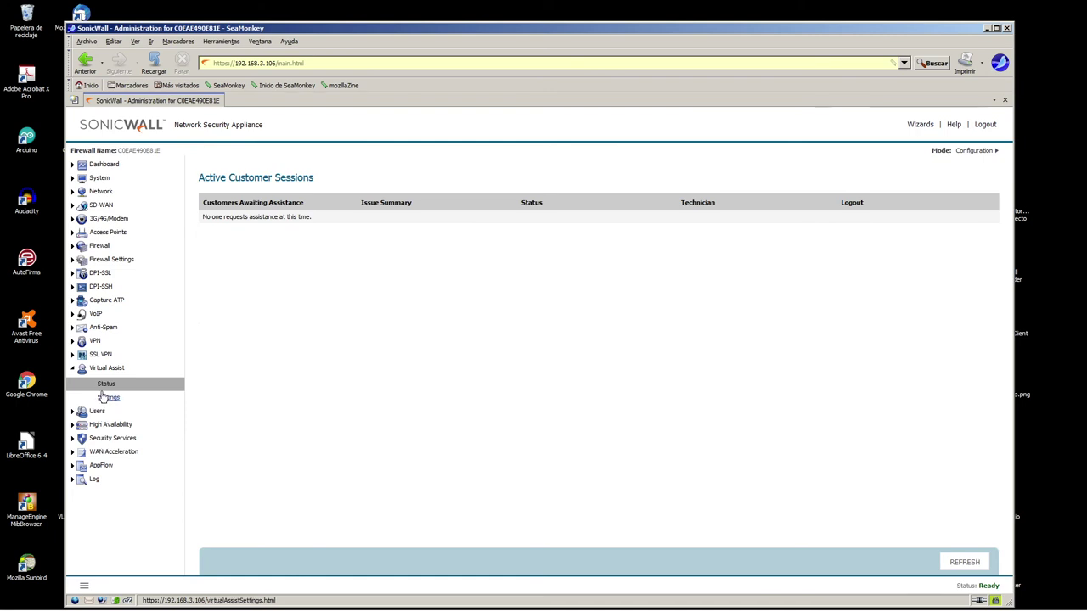
click(96, 413)
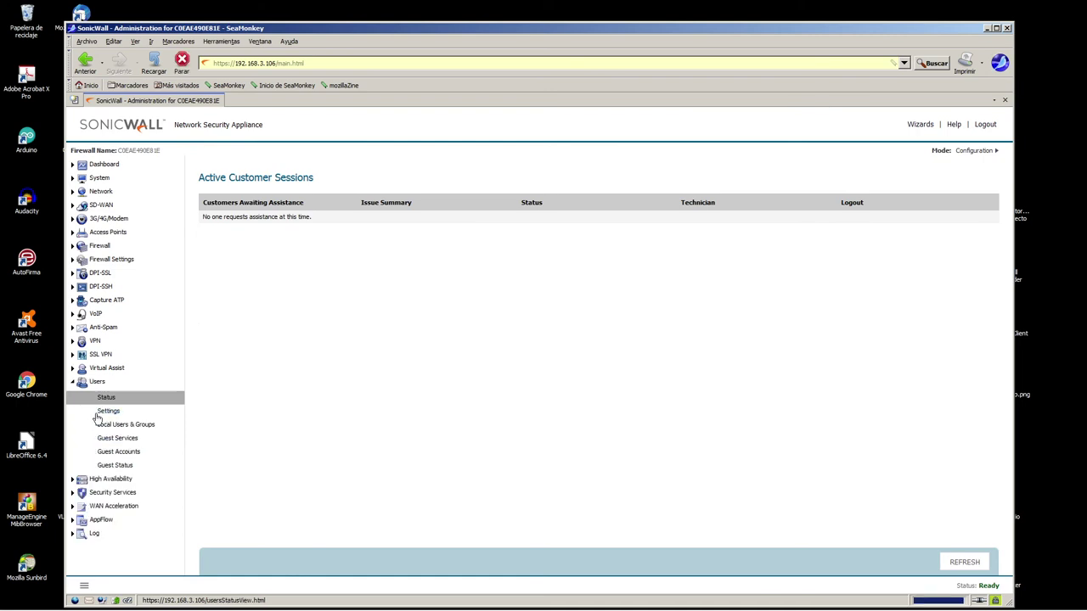
click(115, 426)
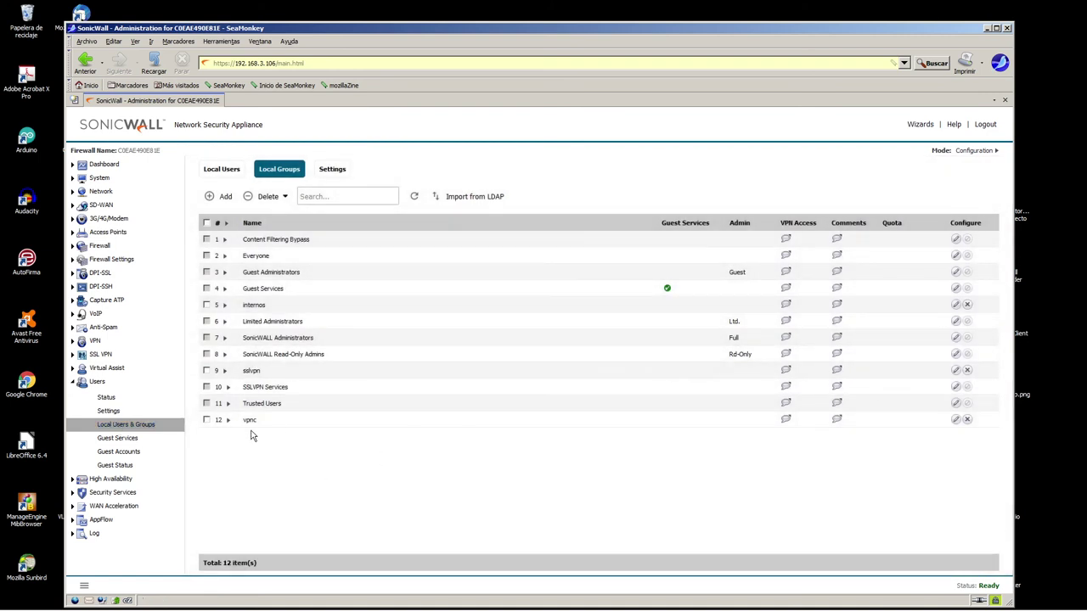
click(228, 420)
Add Virtual-Eth5 and Virtual-Eth6 to the vpnc group's VPN Access list and save the group
click(955, 419)
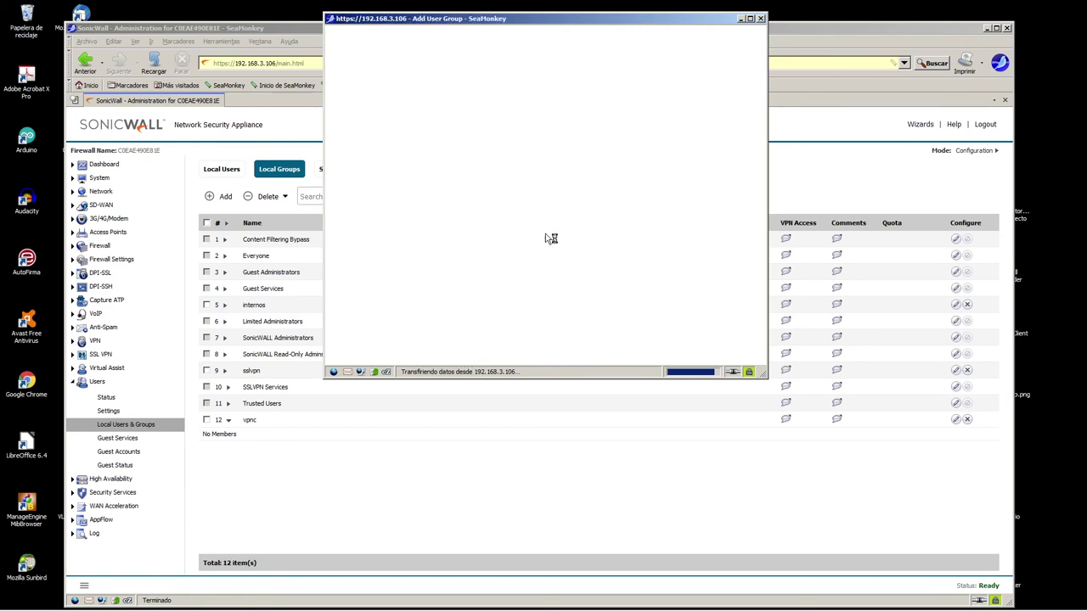
click(506, 73)
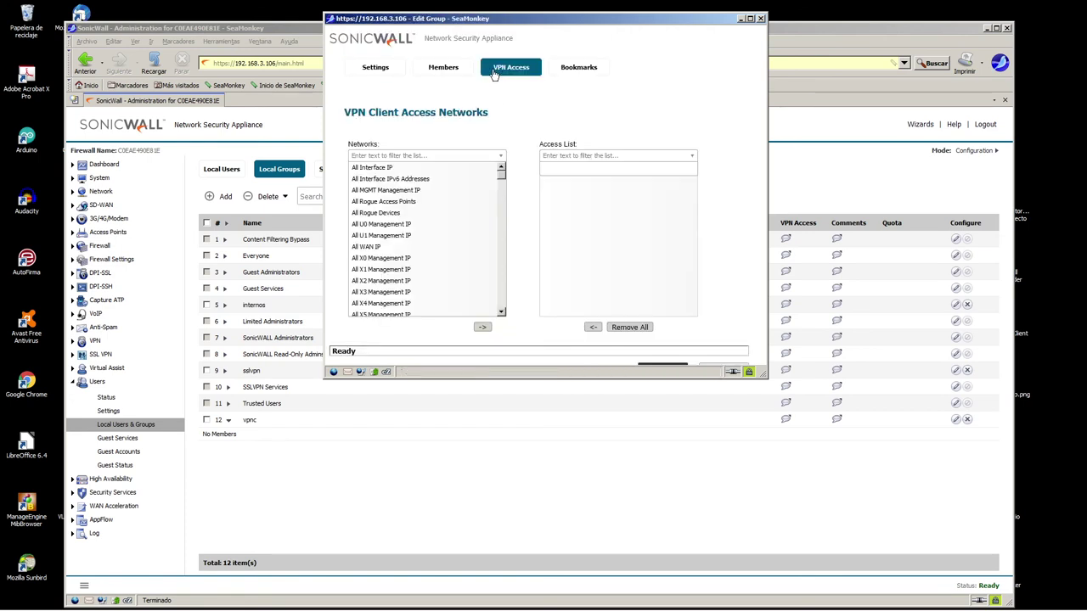
drag(505, 186, 520, 269)
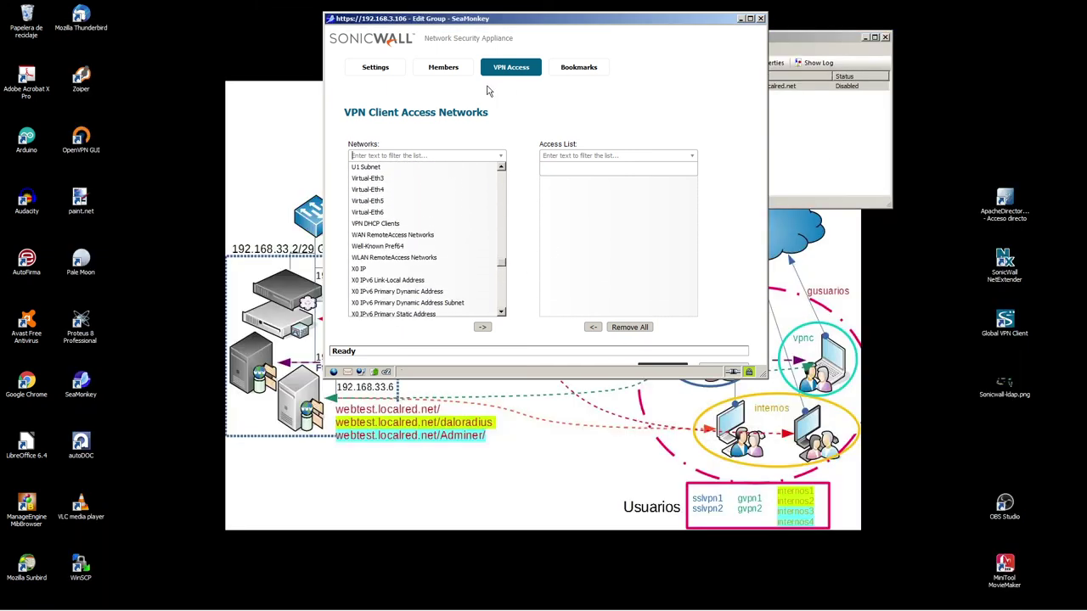
drag(558, 20, 900, 224)
drag(808, 214, 615, 87)
drag(518, 340, 436, 271)
click(450, 272)
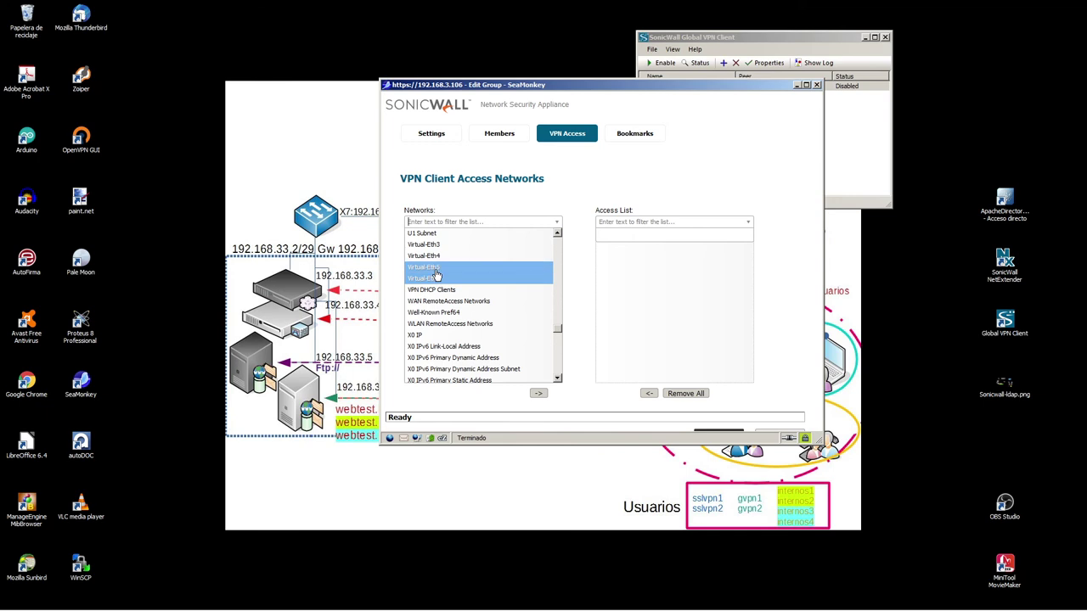
click(538, 394)
click(726, 434)
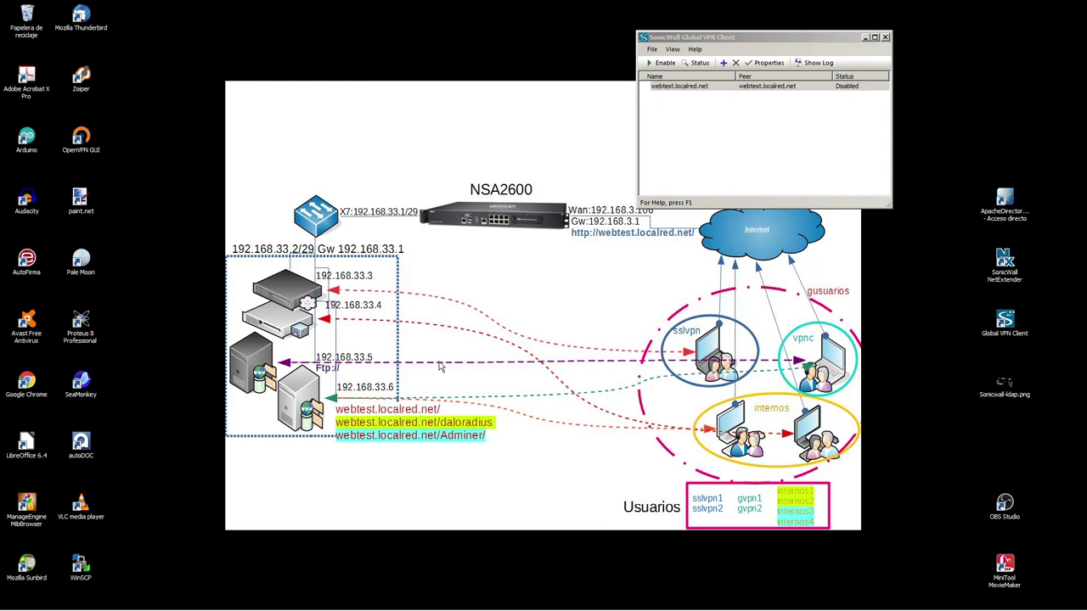
Connect to webtest.localred.net, entering the VPN username and password, re-entering the username on the retry
double_click(675, 87)
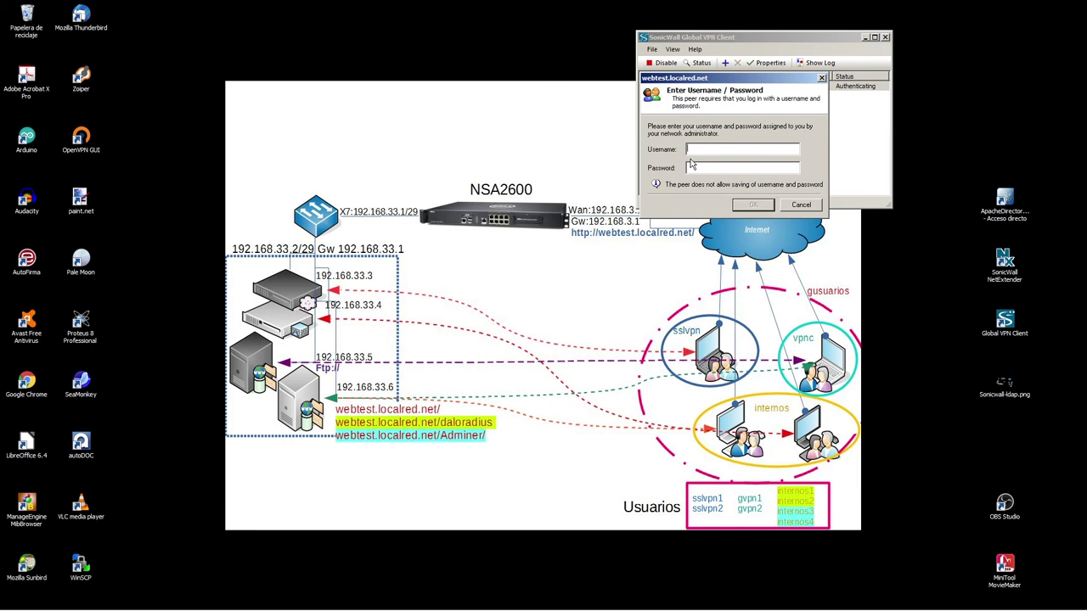
click(753, 205)
click(720, 149)
text(gvpng)
click(754, 205)
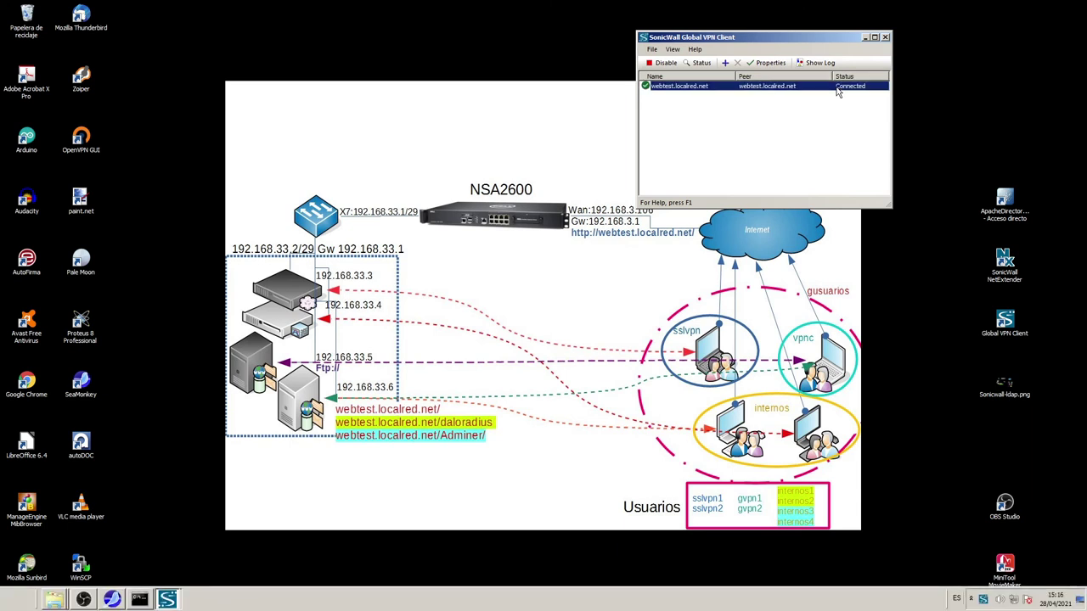
Confirm in the connection log that the virtual interface received 10.10.200.1, then close the log
click(815, 62)
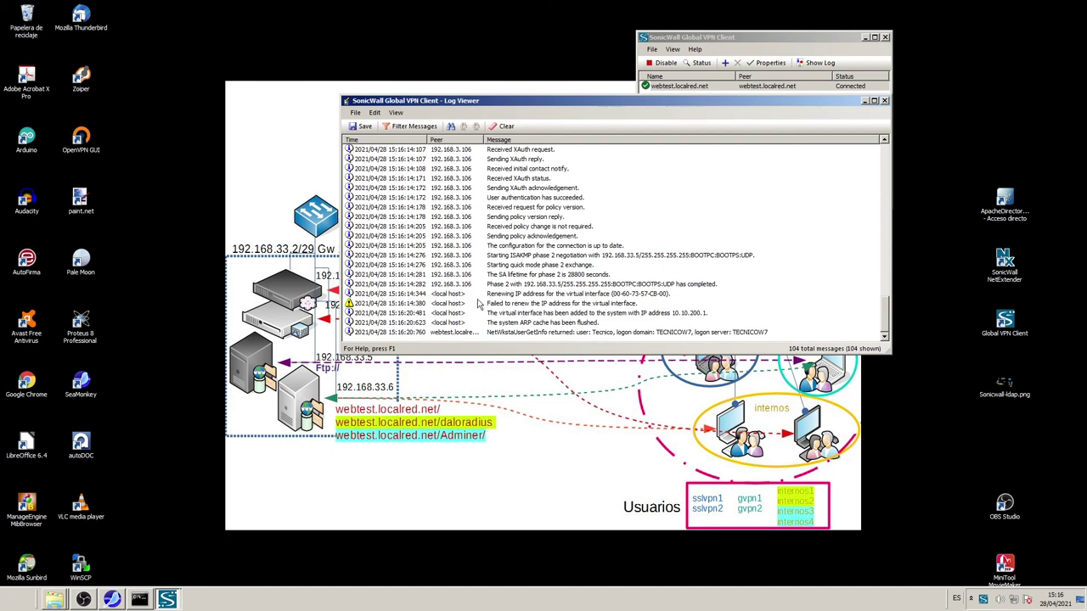
click(355, 314)
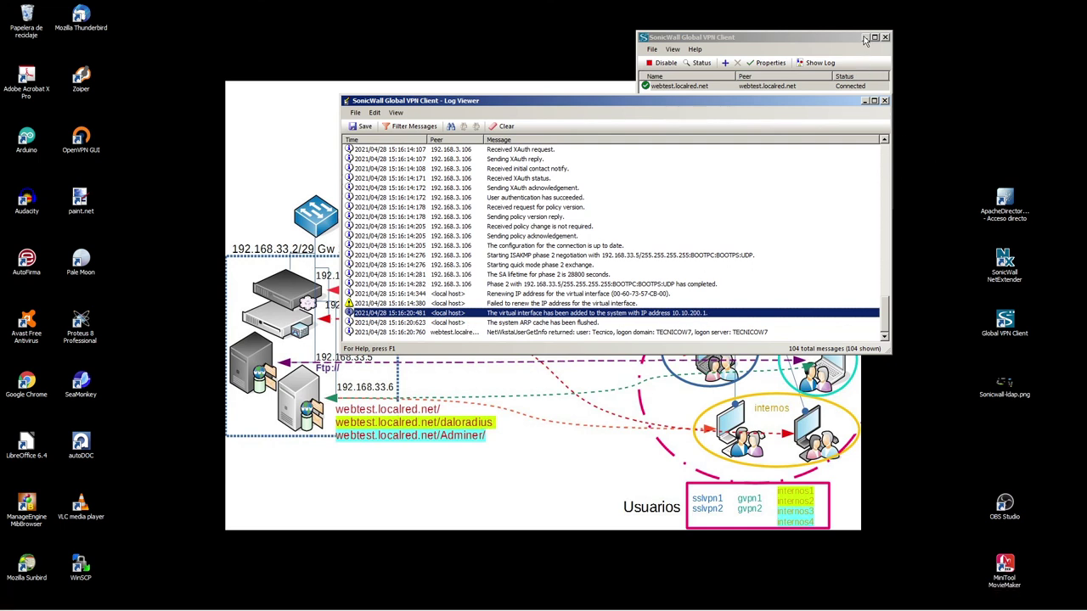
click(865, 100)
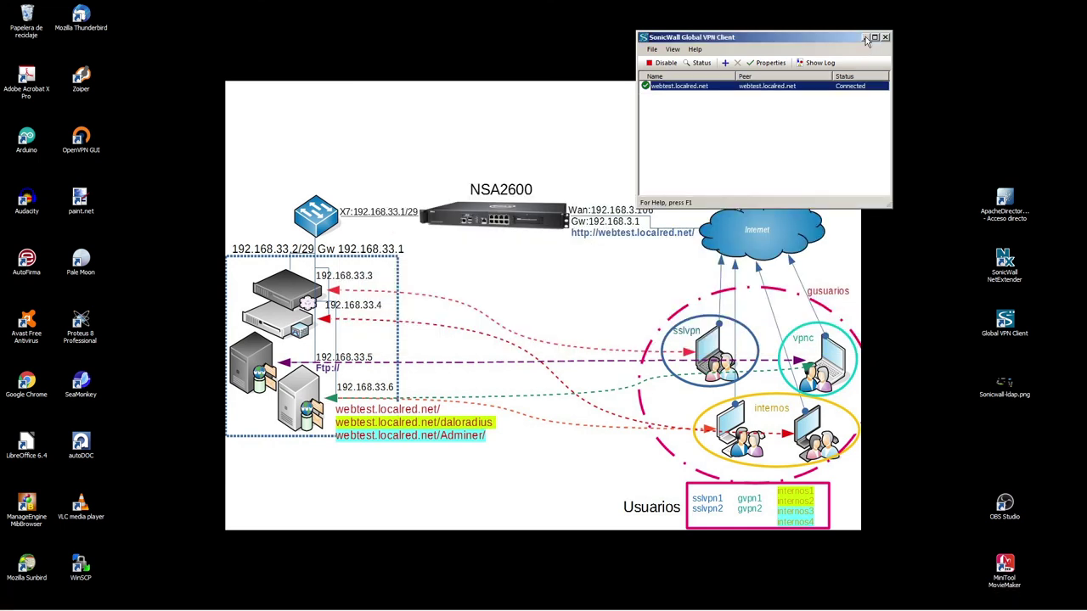
click(865, 38)
Ping 192.168.33.5 from the Command Prompt and stop it once replies arrive
click(139, 601)
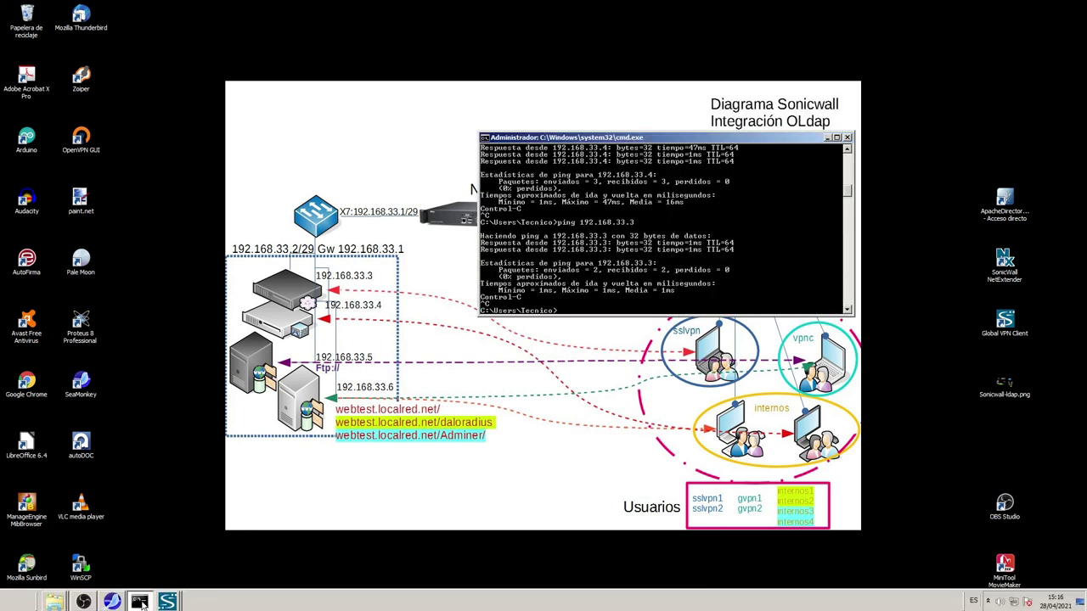
drag(671, 141, 432, 58)
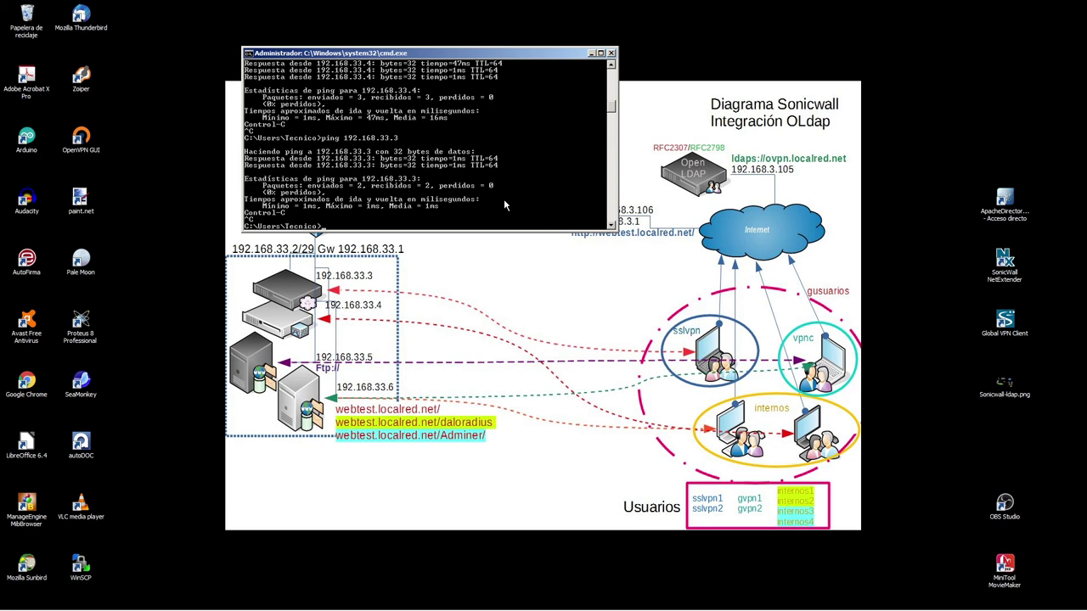
text(ping 192.168.33.5)
key(Return)
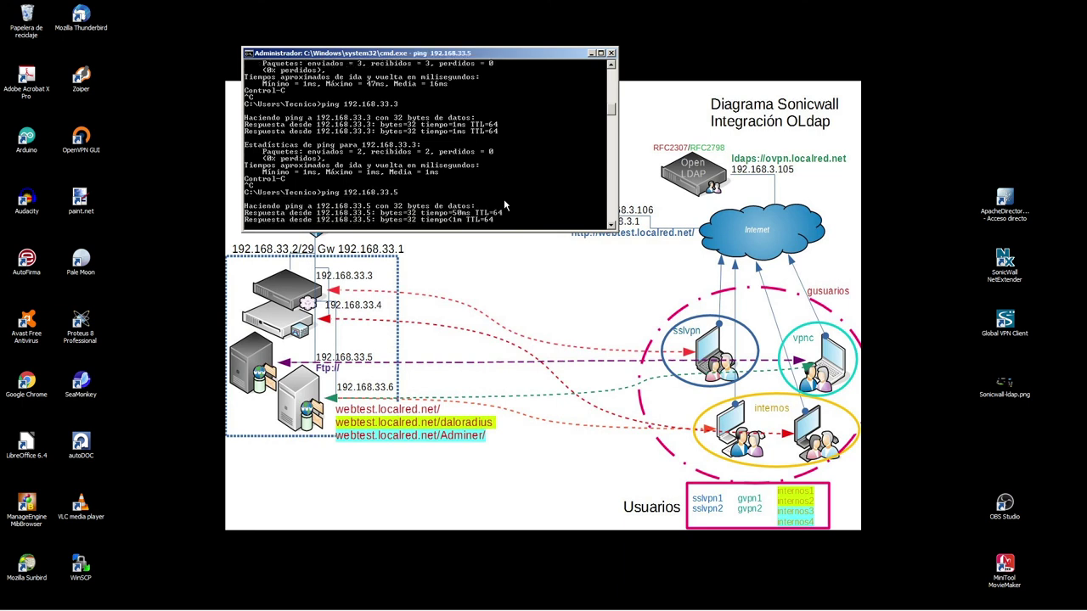
key(ctrl+c)
Ping 192.168.33.6 by editing the recalled command, and stop it once replies arrive
key(Up)
key(BackSpace)
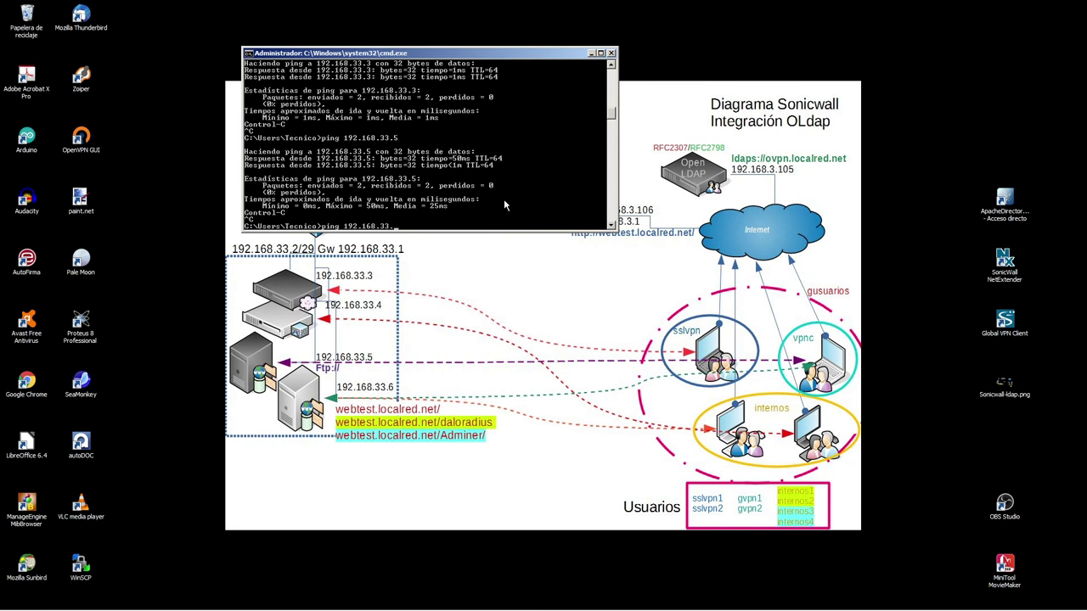
text(6)
key(Return)
key(ctrl+c)
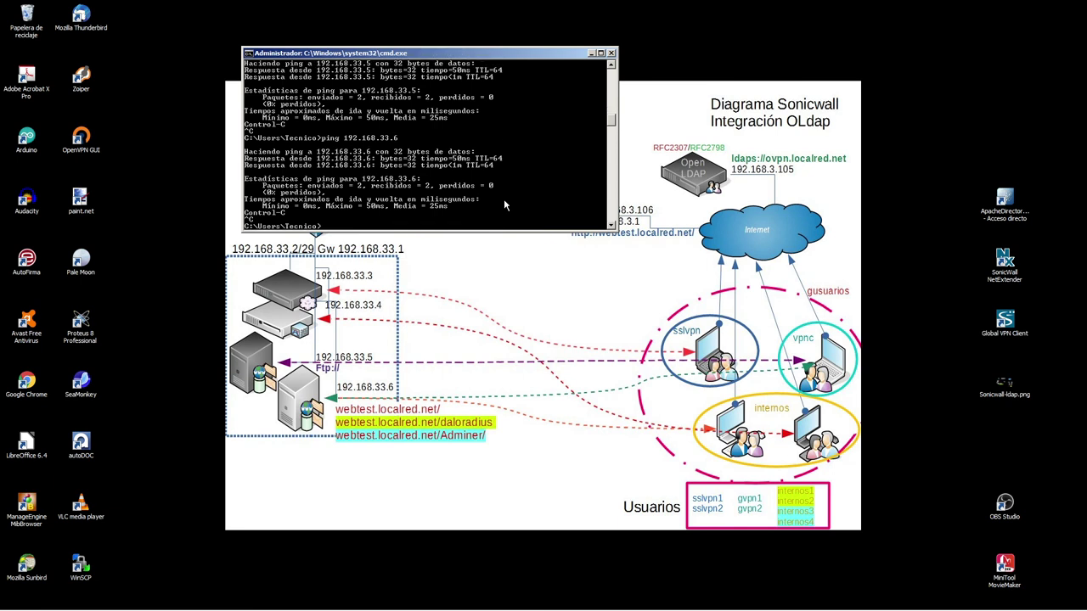